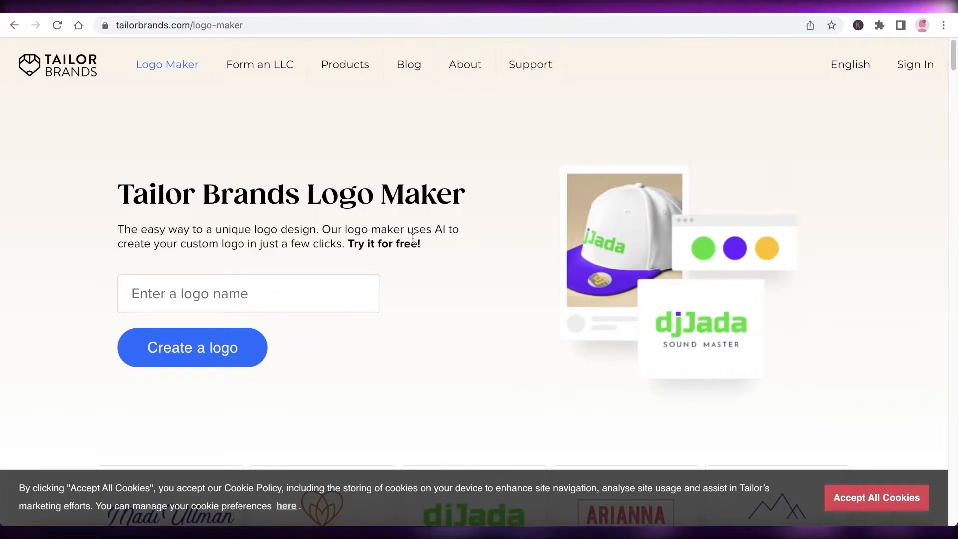
Enter "frekle" as the logo name
scroll(413, 240, down, 1)
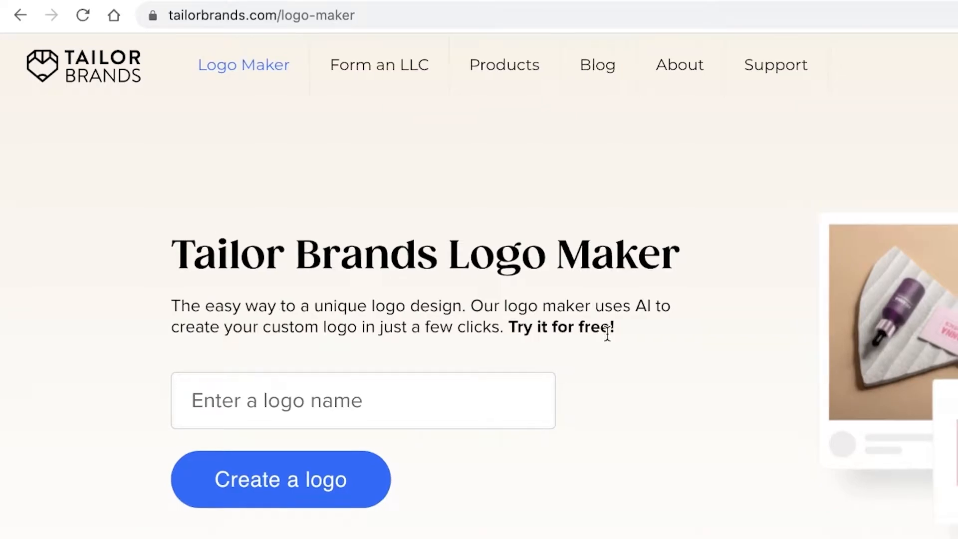
scroll(450, 335, down, 1)
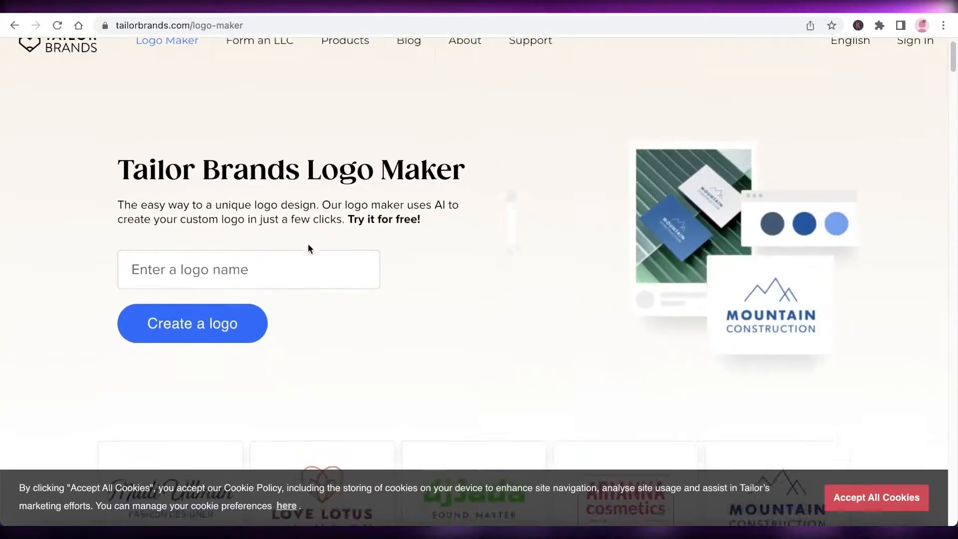
scroll(309, 245, down, 3)
scroll(331, 169, up, 3)
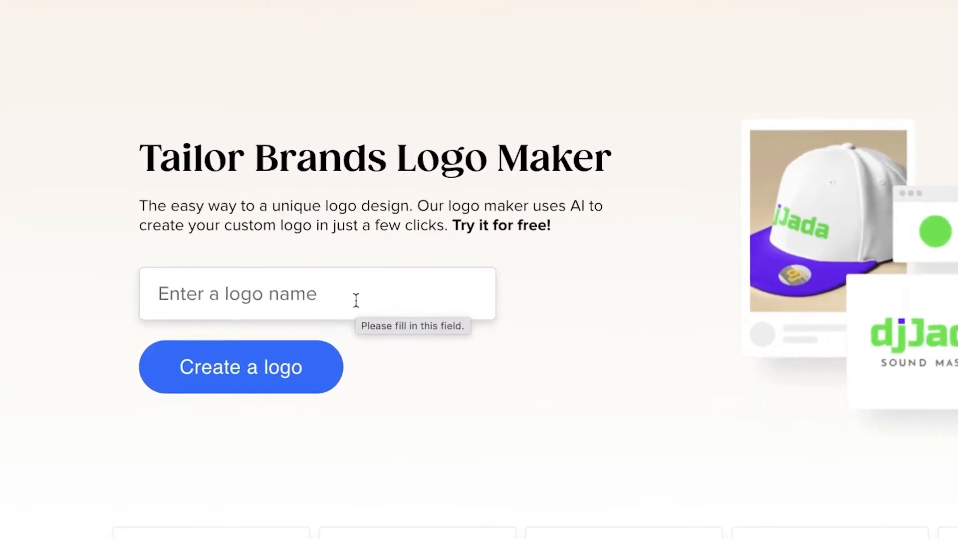
click(356, 299)
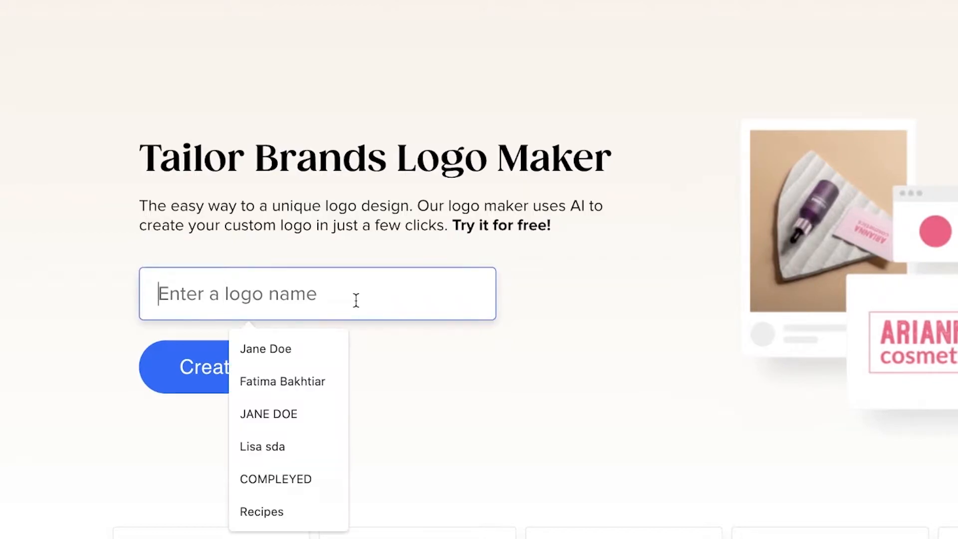
text(frekle)
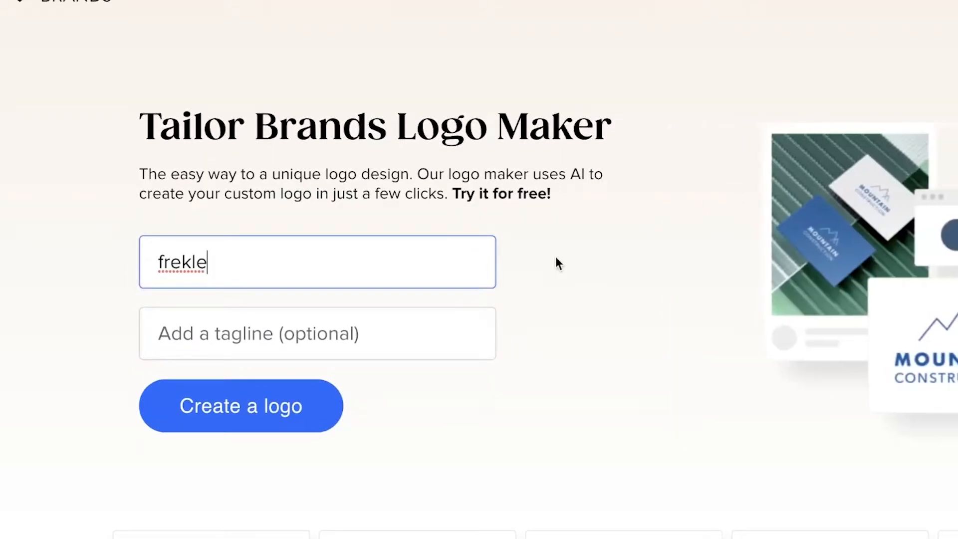
Set the logo's optional tagline to "skin specialist"
click(393, 309)
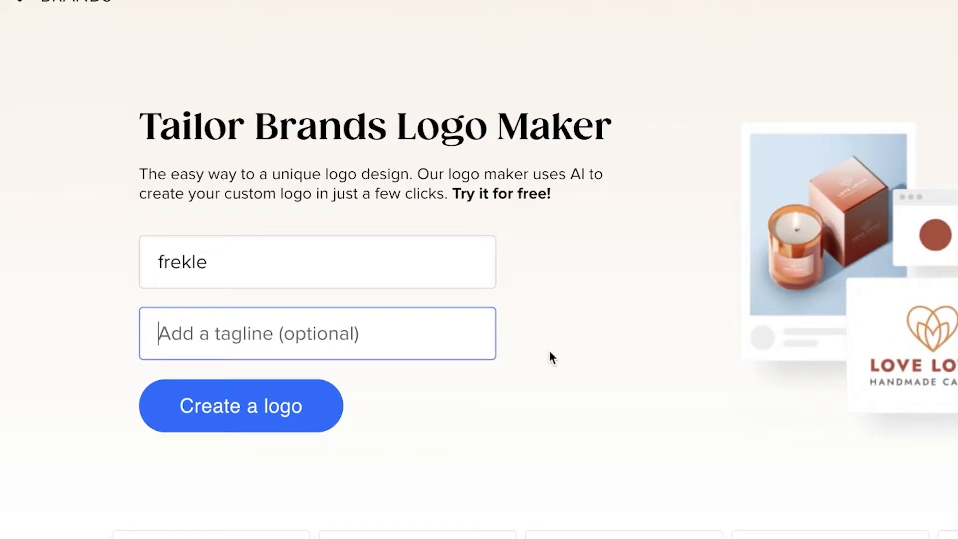
text(skincare for every one)
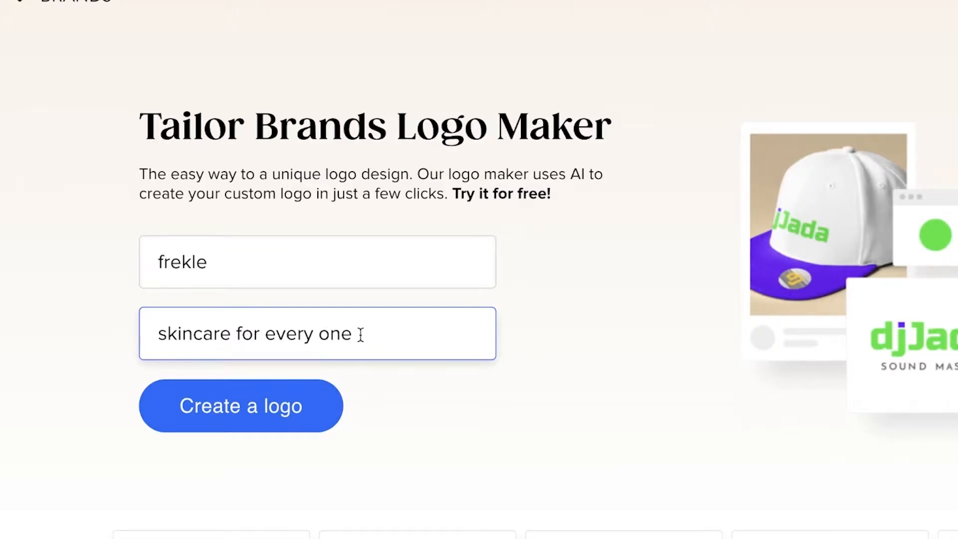
drag(361, 334, 253, 330)
key(BackSpace)
key(BackSpace)
key(BackSpace)
key(BackSpace)
key(BackSpace)
key(BackSpace)
text(specialist)
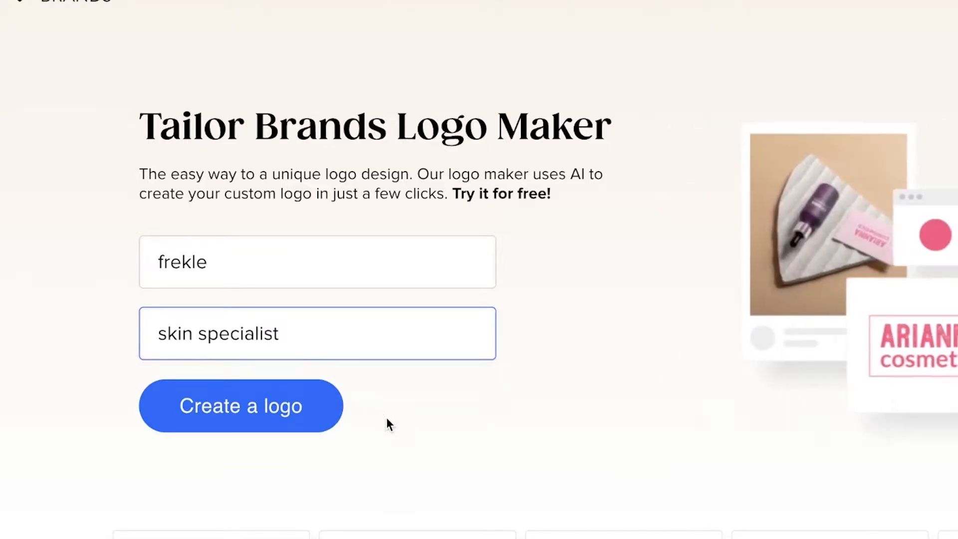
Start creating the logo and submit YouTube as the way Tailor Brands was discovered
click(291, 416)
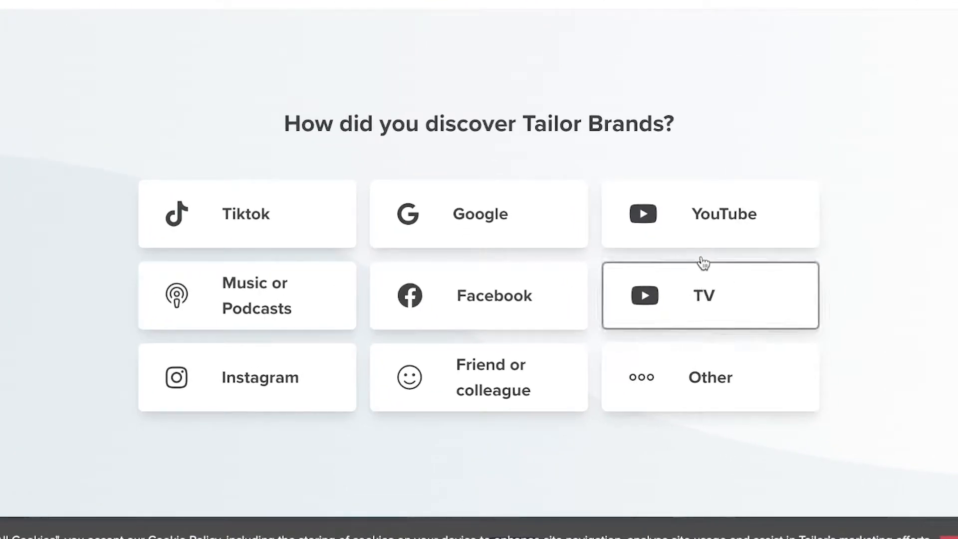
click(719, 239)
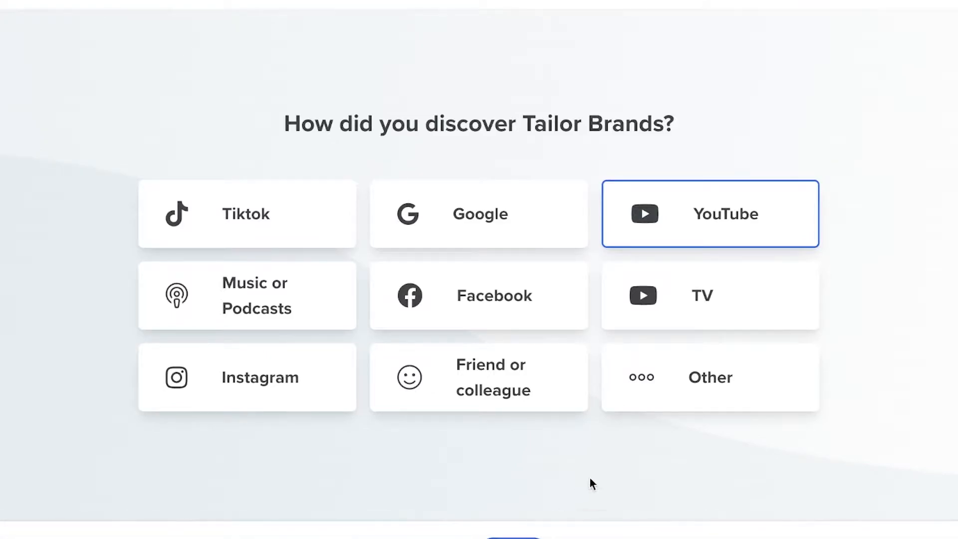
click(513, 538)
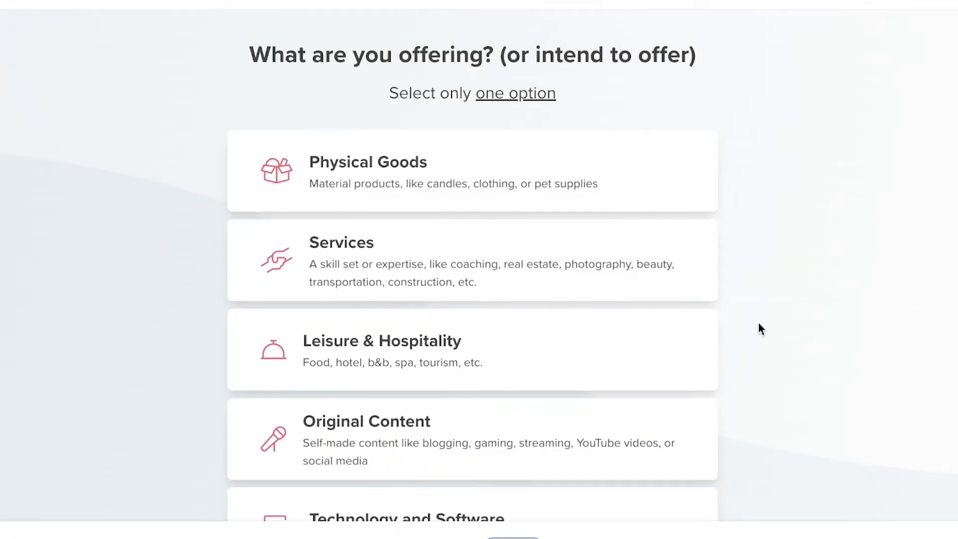
Review the offering categories and submit Physical Goods as the business's offering
scroll(758, 329, down, 3)
scroll(765, 336, up, 3)
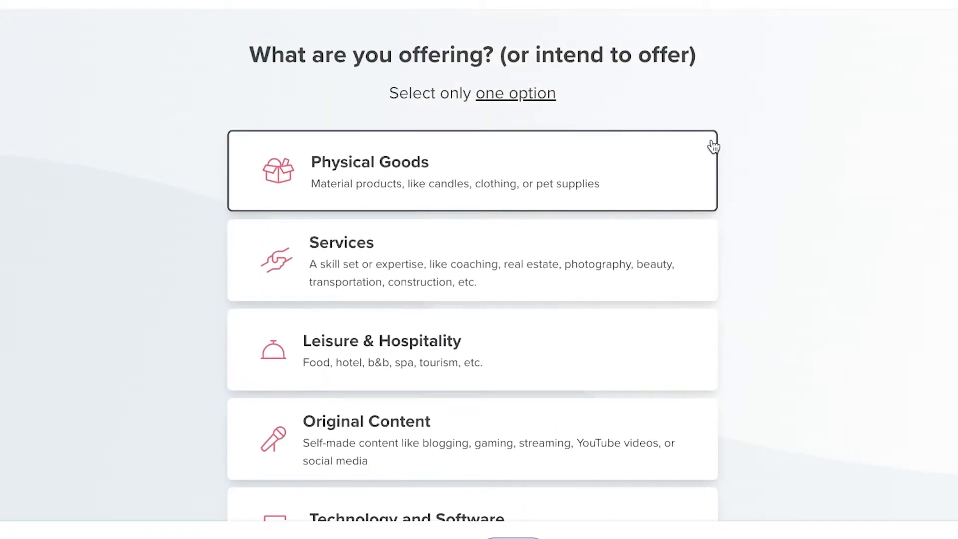
scroll(546, 260, down, 1)
scroll(902, 289, down, 2)
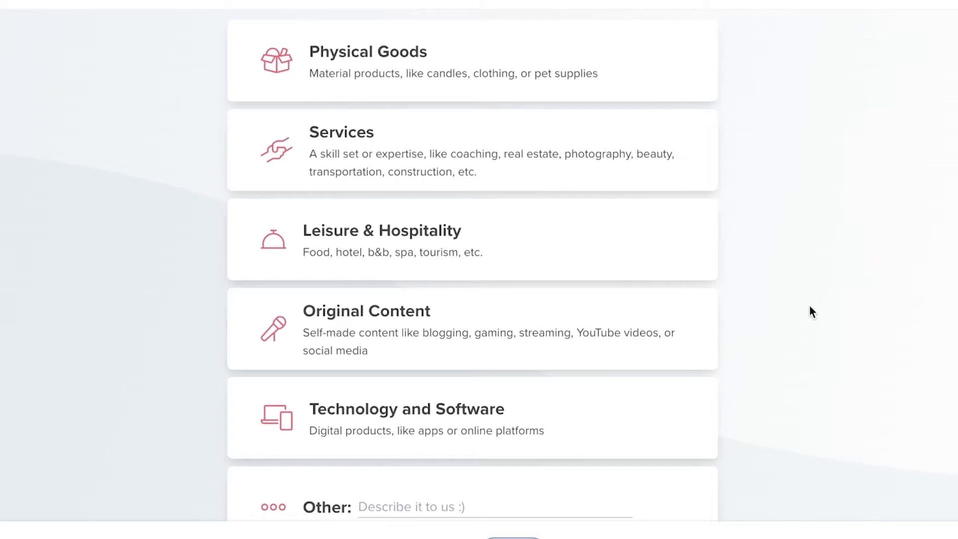
scroll(809, 309, down, 1)
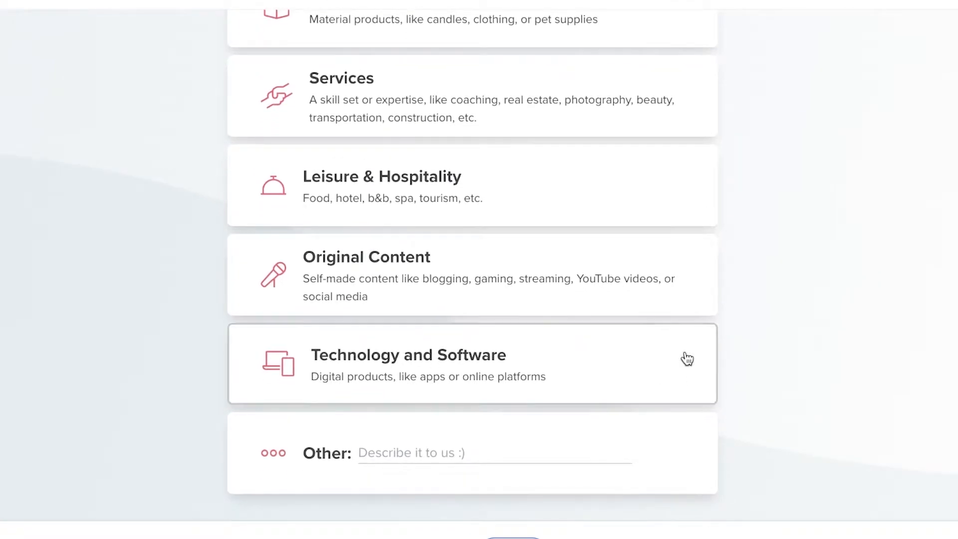
scroll(543, 439, up, 3)
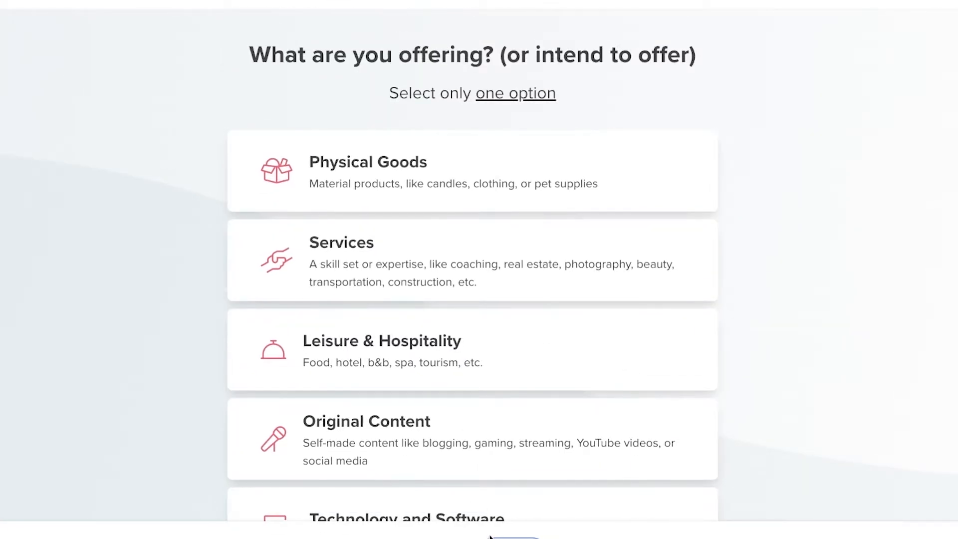
click(451, 194)
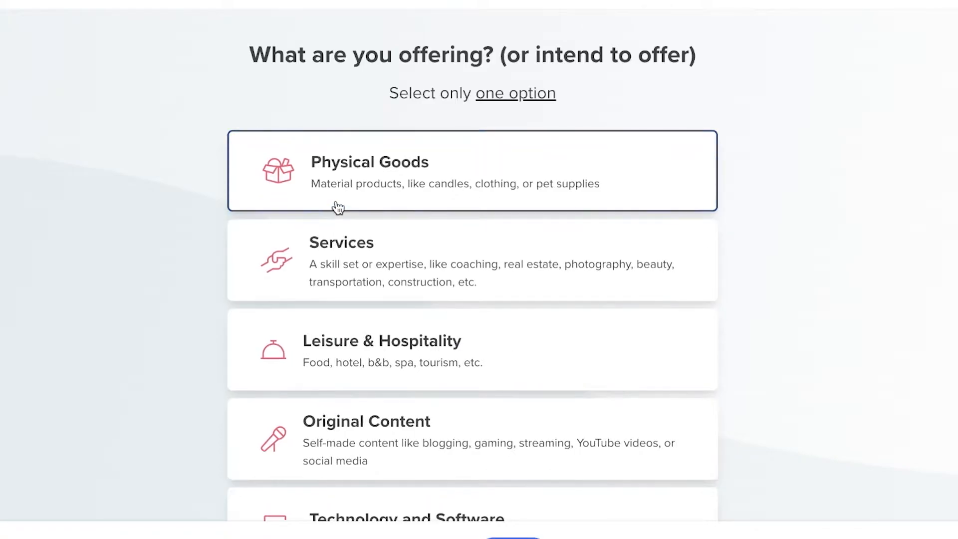
click(513, 537)
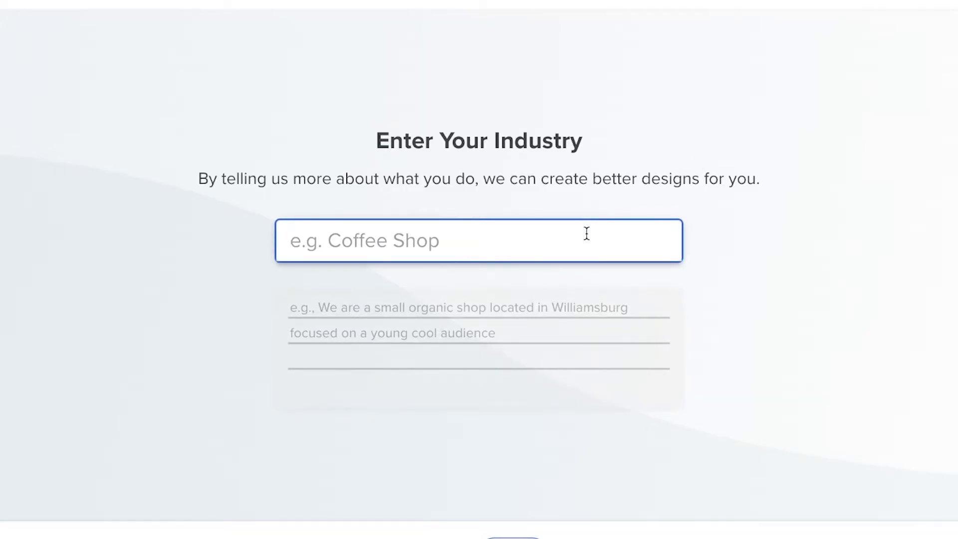
Enter "Skincare" as the industry and continue without a business description
text(Skincare)
click(669, 294)
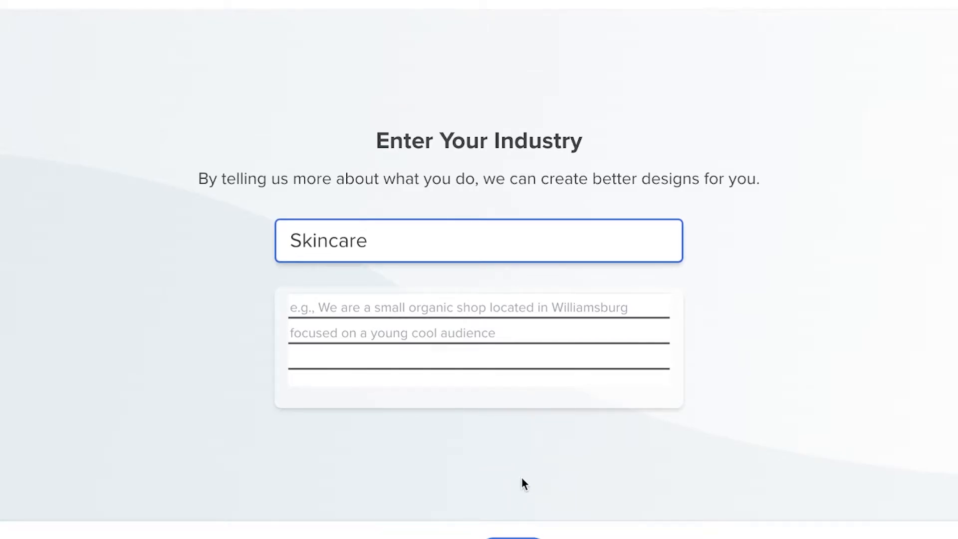
scroll(599, 452, down, 1)
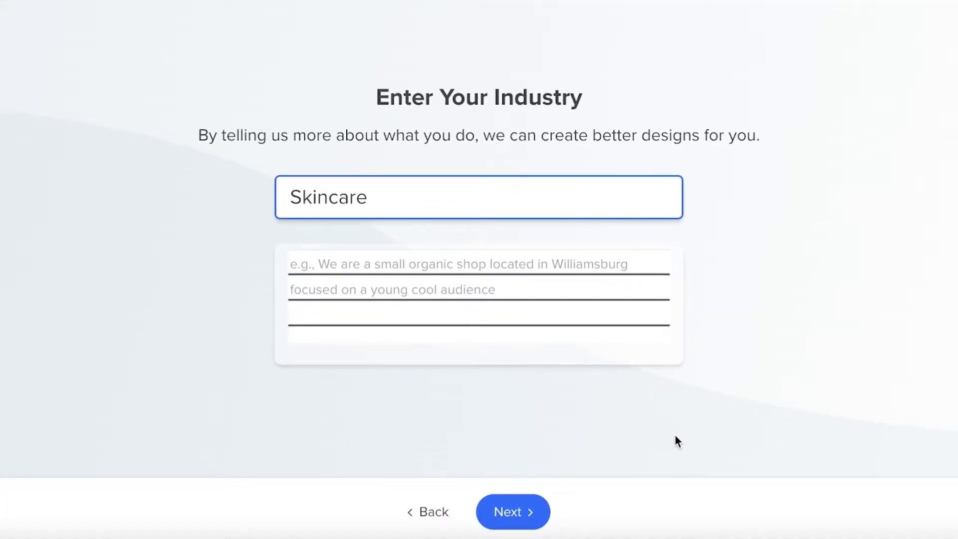
click(505, 508)
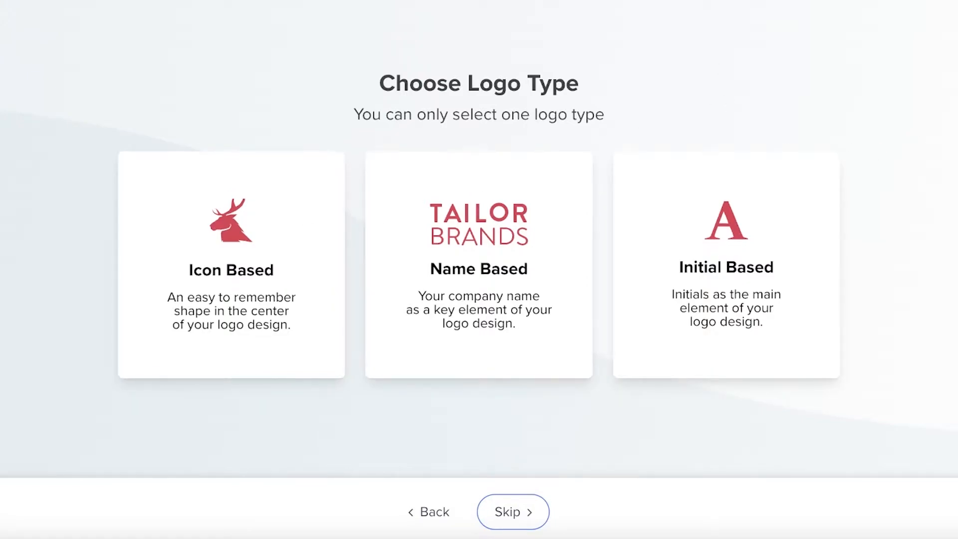
Choose an icon-based logo with geometric shapes, picking the layered petals, faceted sphere, faceted hexagon and wavy circle icons
click(315, 322)
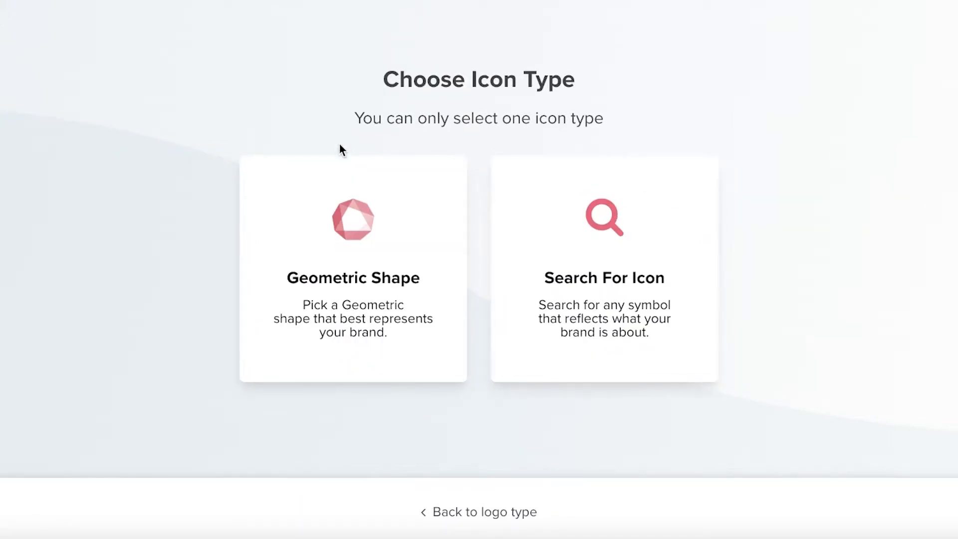
click(321, 211)
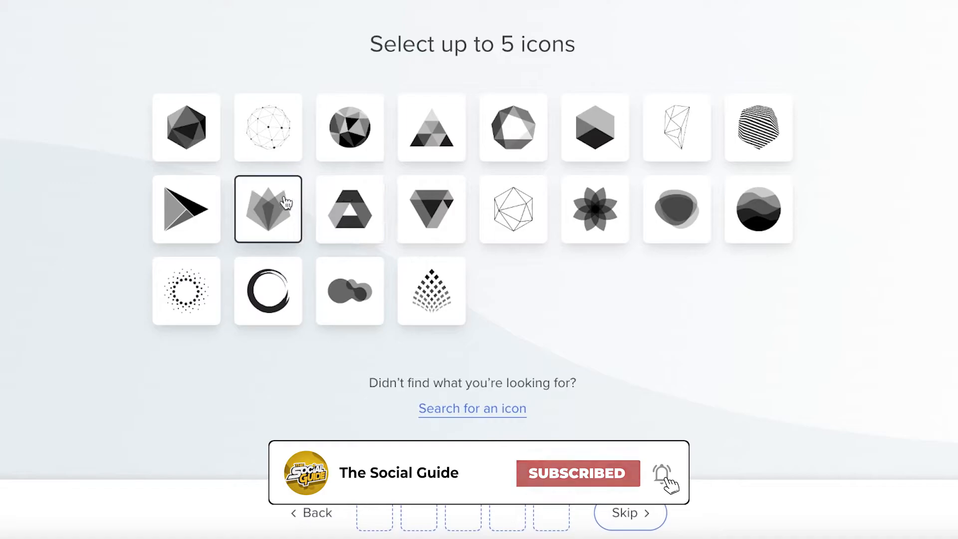
click(349, 123)
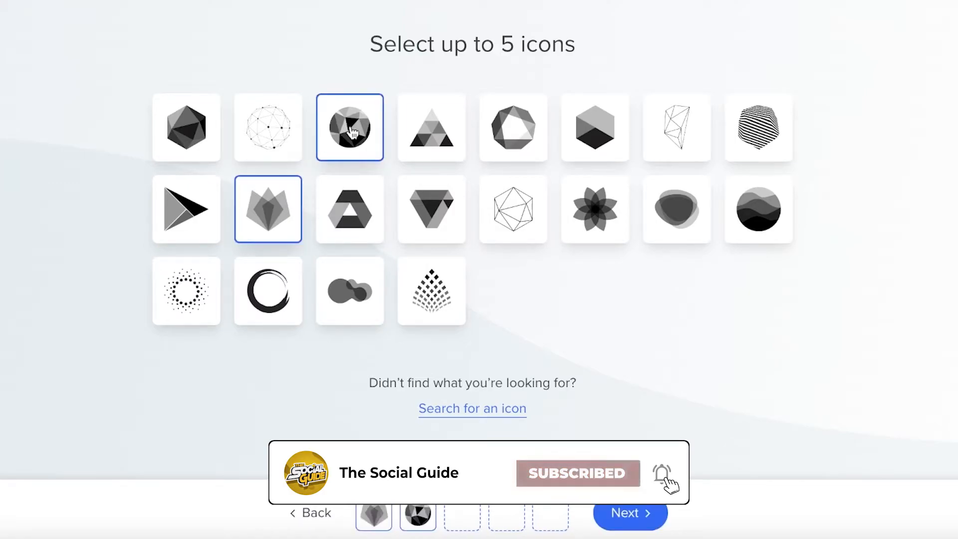
click(186, 128)
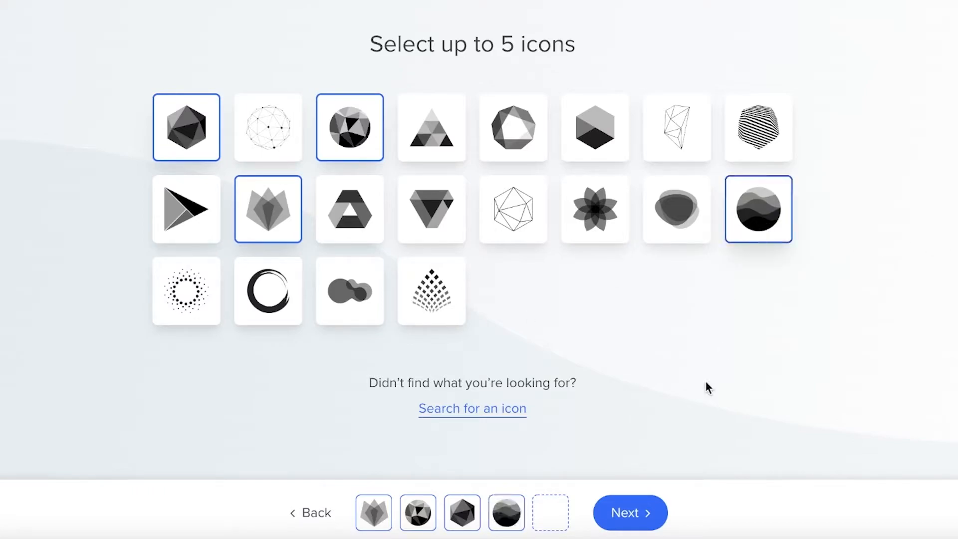
click(629, 513)
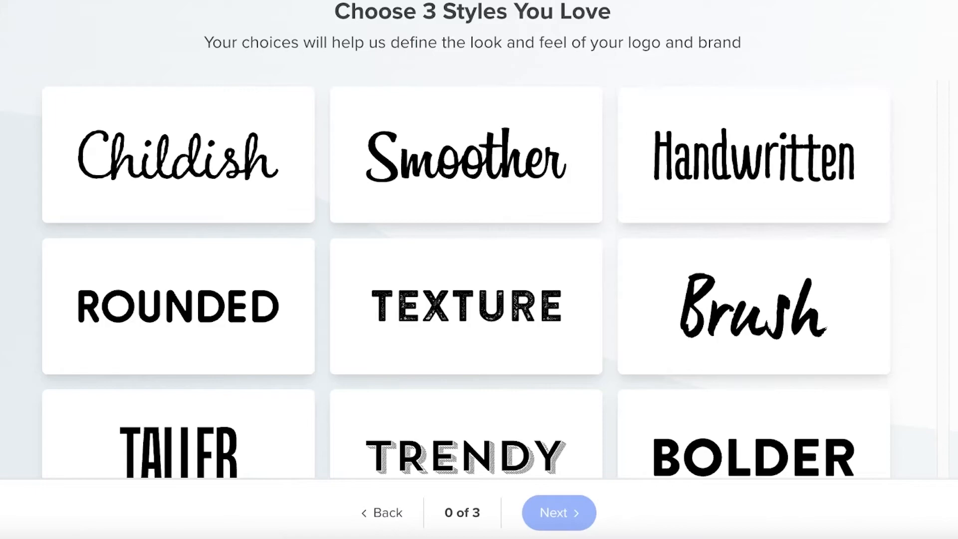
scroll(479, 240, down, 7)
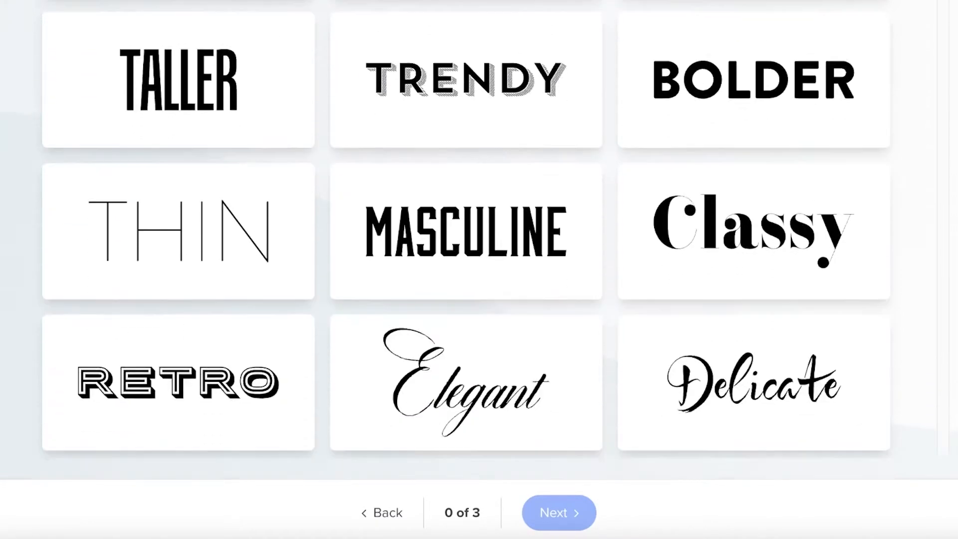
scroll(55, 363, up, 8)
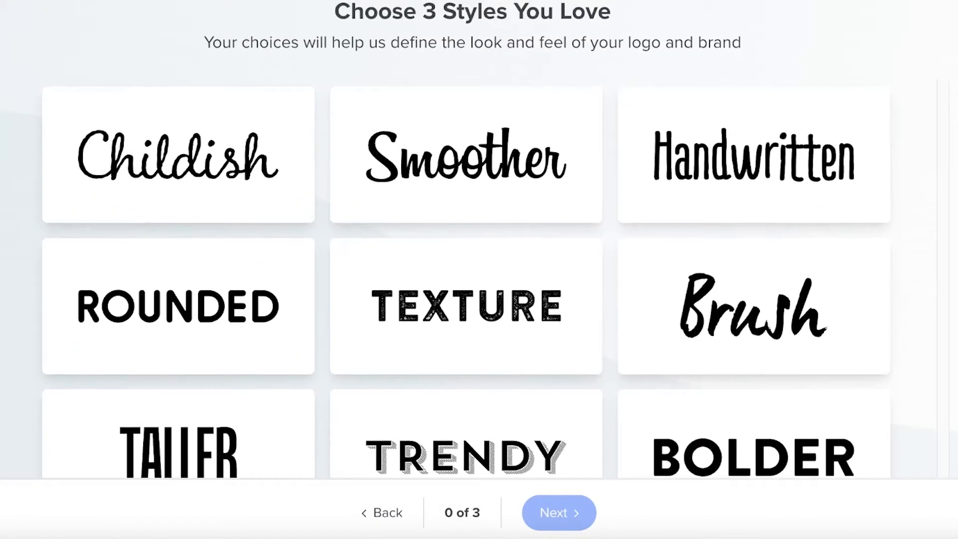
scroll(336, 284, down, 8)
click(780, 113)
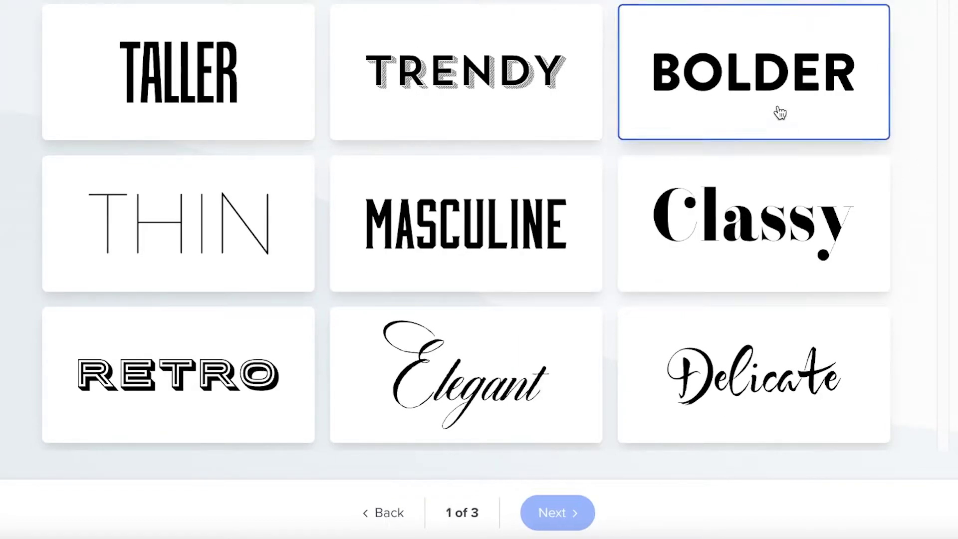
scroll(880, 218, up, 1)
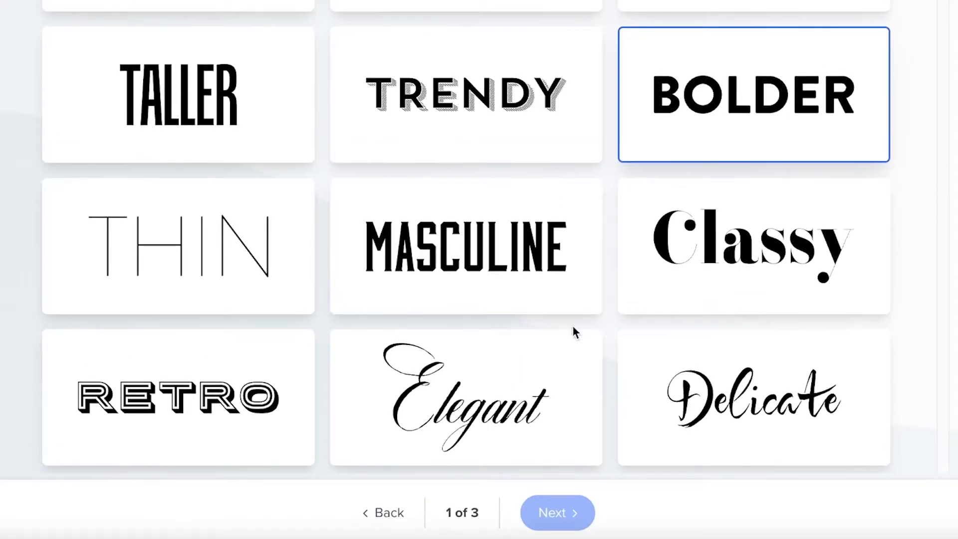
scroll(739, 310, down, 1)
scroll(927, 120, up, 7)
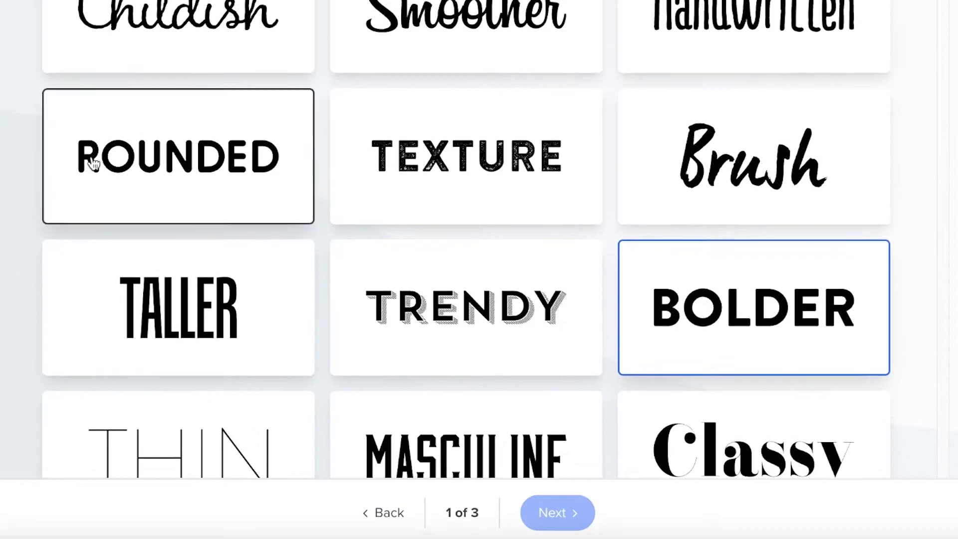
scroll(235, 139, down, 7)
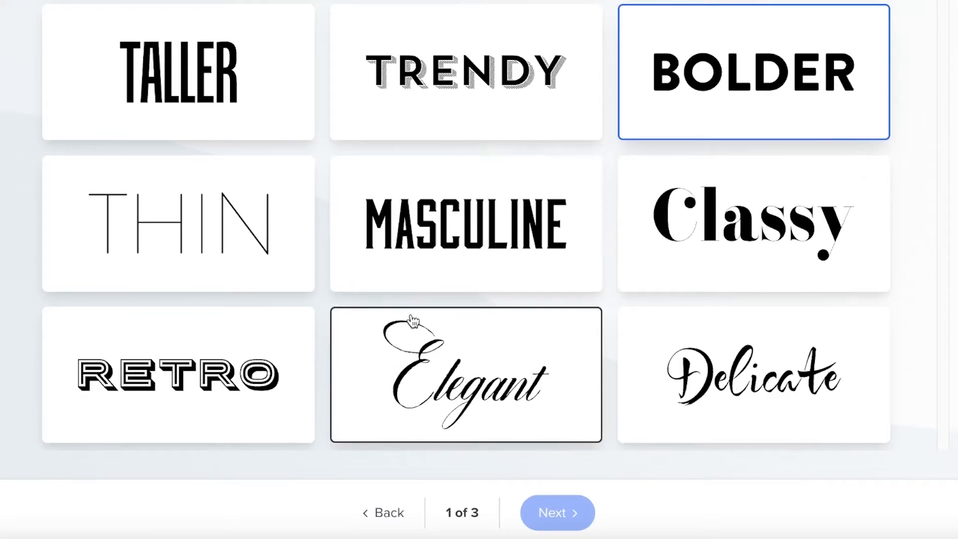
scroll(458, 200, up, 4)
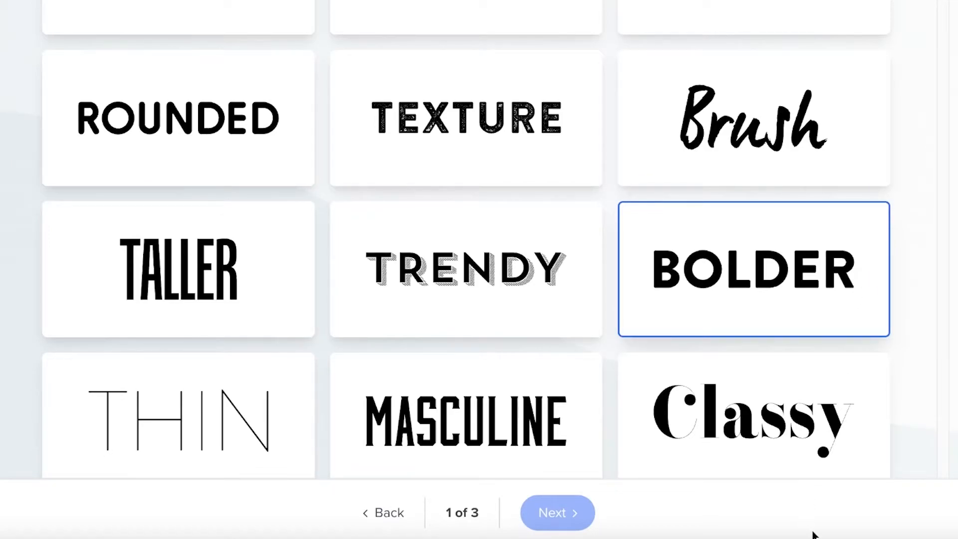
scroll(861, 223, up, 4)
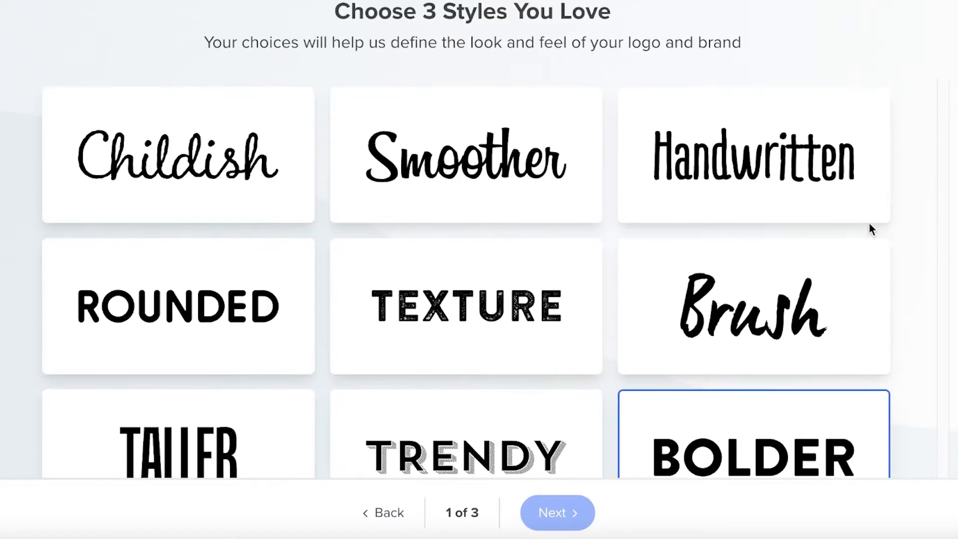
scroll(680, 120, down, 8)
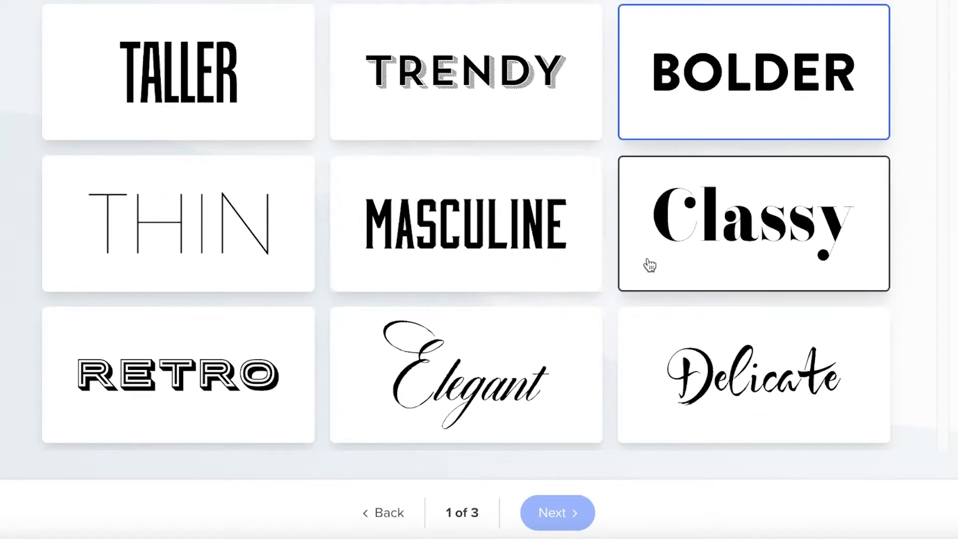
click(793, 98)
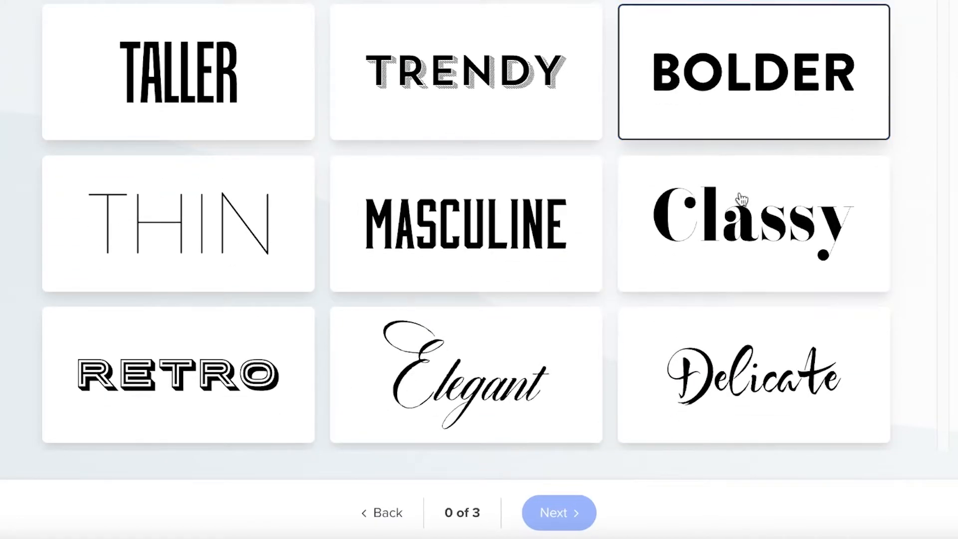
Choose the Bolder, Taller and Delicate font styles and sign up with Google to see the logo options
click(790, 68)
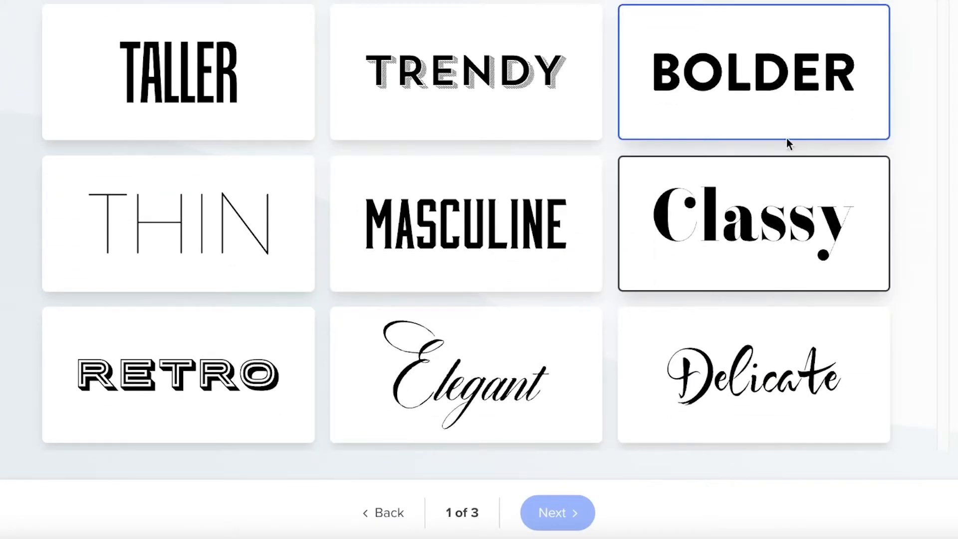
scroll(407, 143, up, 1)
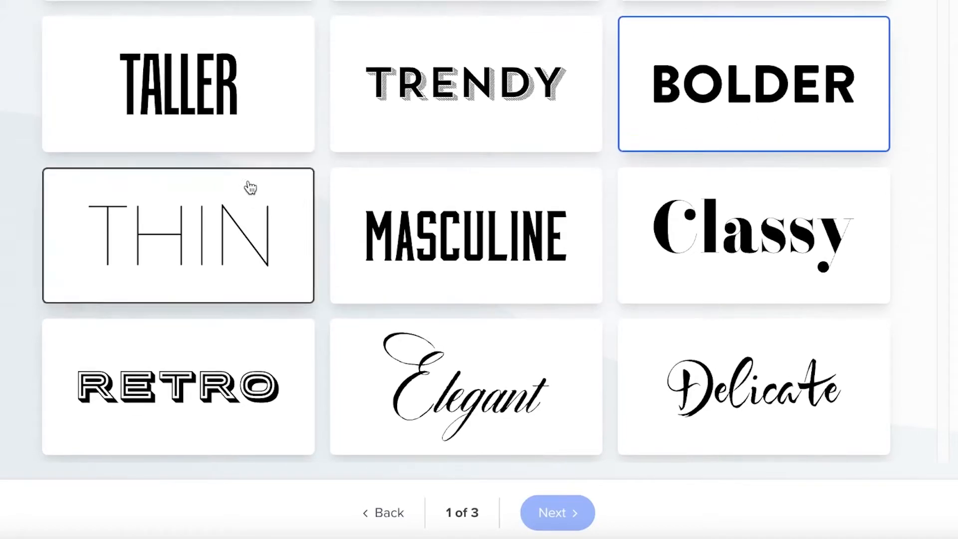
click(205, 90)
scroll(761, 156, up, 8)
scroll(442, 111, down, 8)
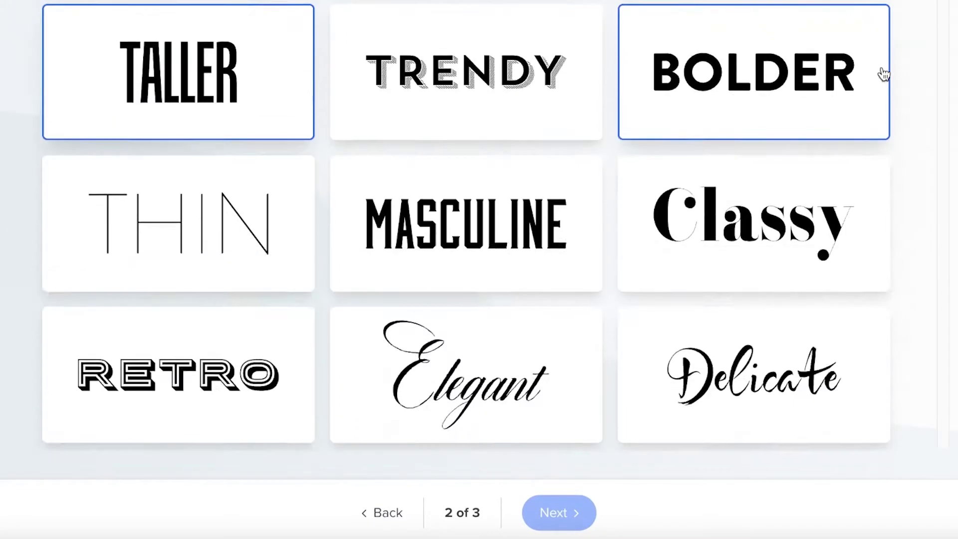
click(708, 328)
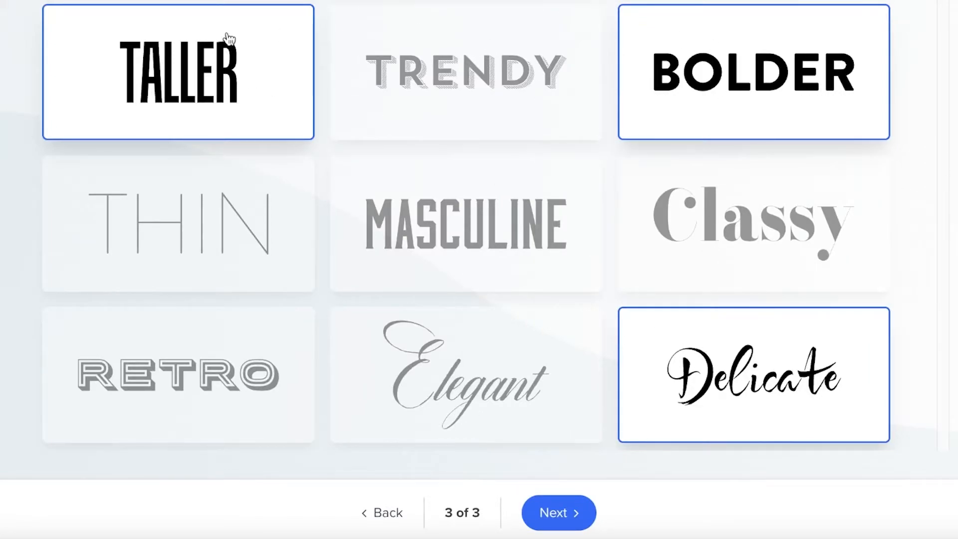
click(575, 516)
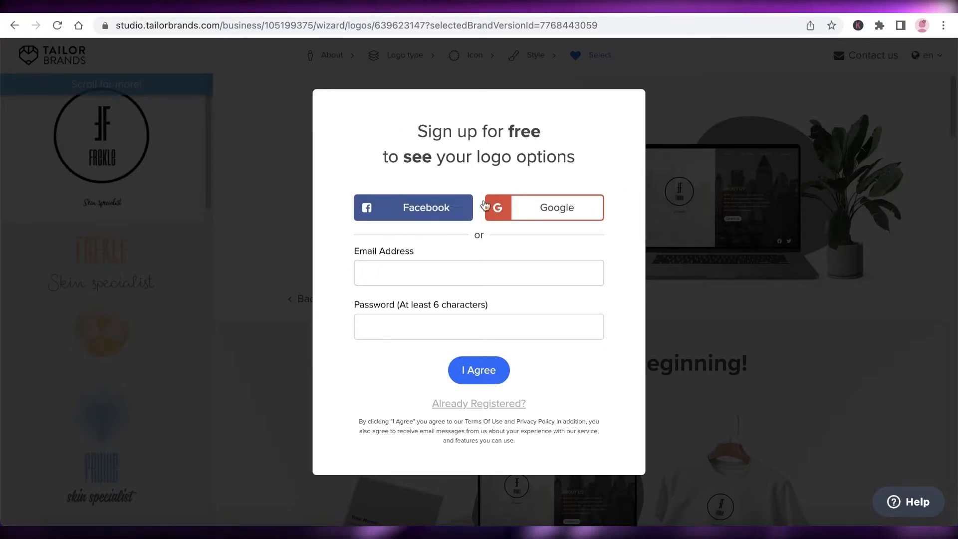
click(521, 208)
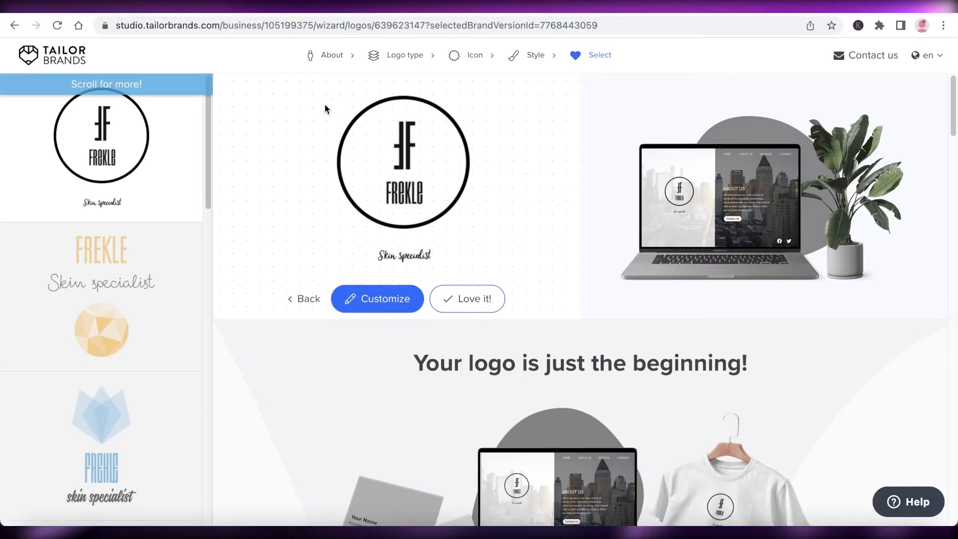
Examine the circled double-F logo's mockups on business cards, website, merchandise and social covers
scroll(529, 200, down, 2)
scroll(599, 197, down, 15)
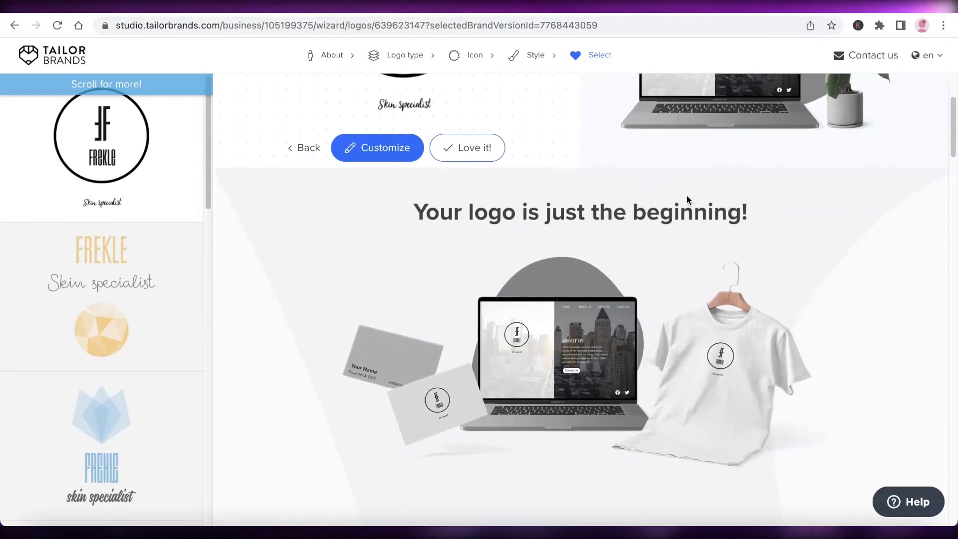
scroll(723, 202, up, 16)
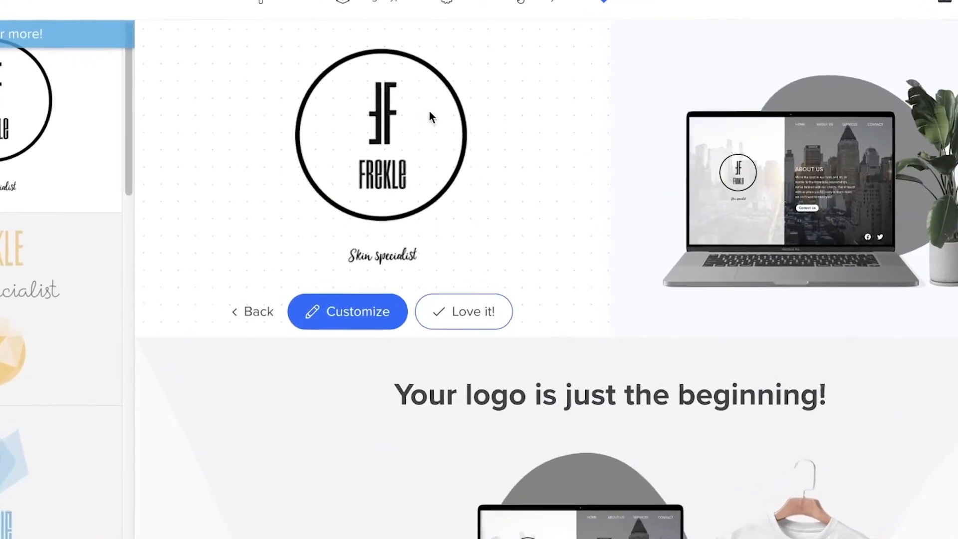
scroll(495, 200, down, 10)
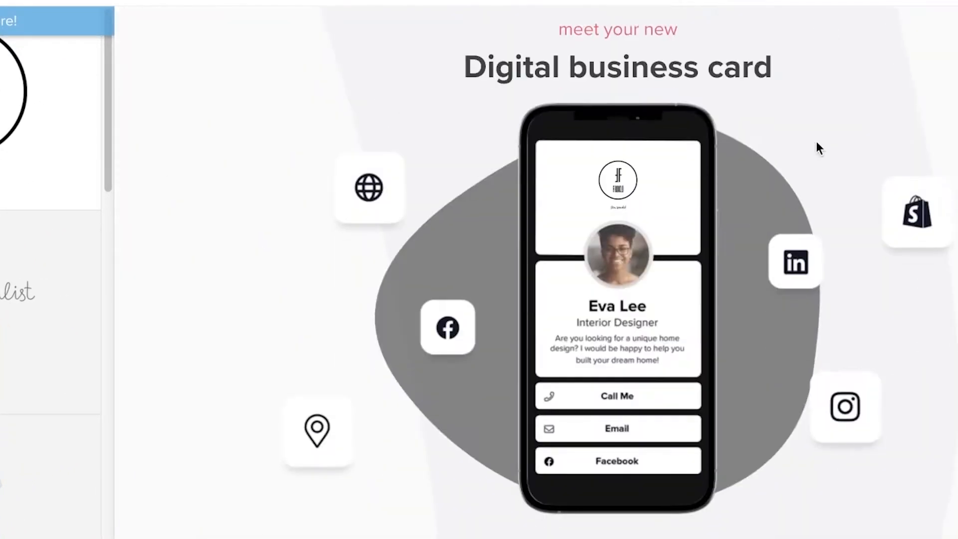
scroll(526, 154, down, 8)
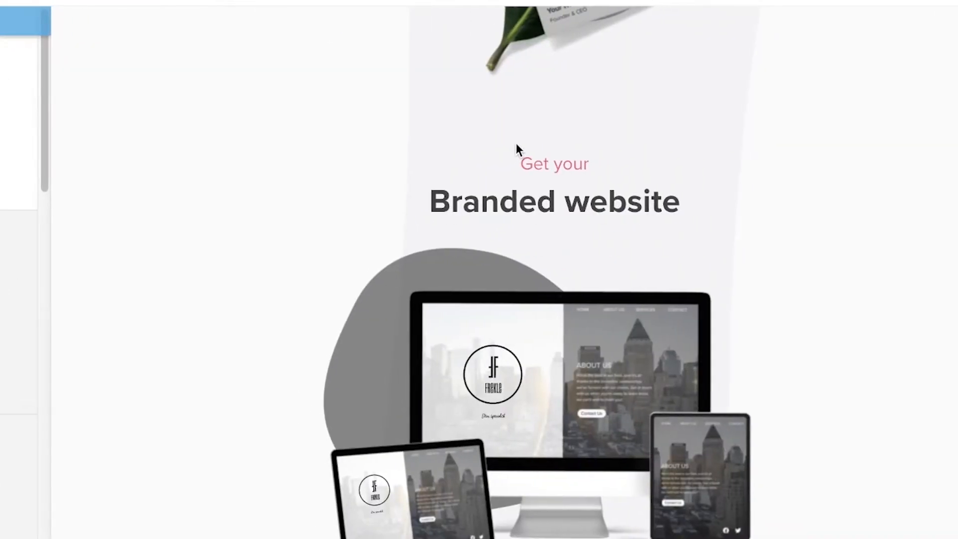
scroll(517, 144, down, 8)
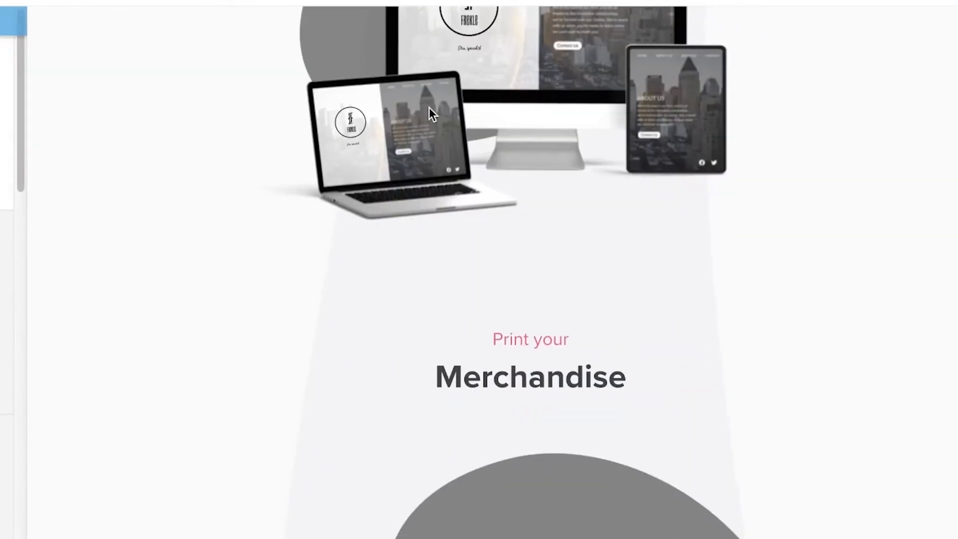
scroll(442, 124, up, 9)
scroll(479, 122, down, 4)
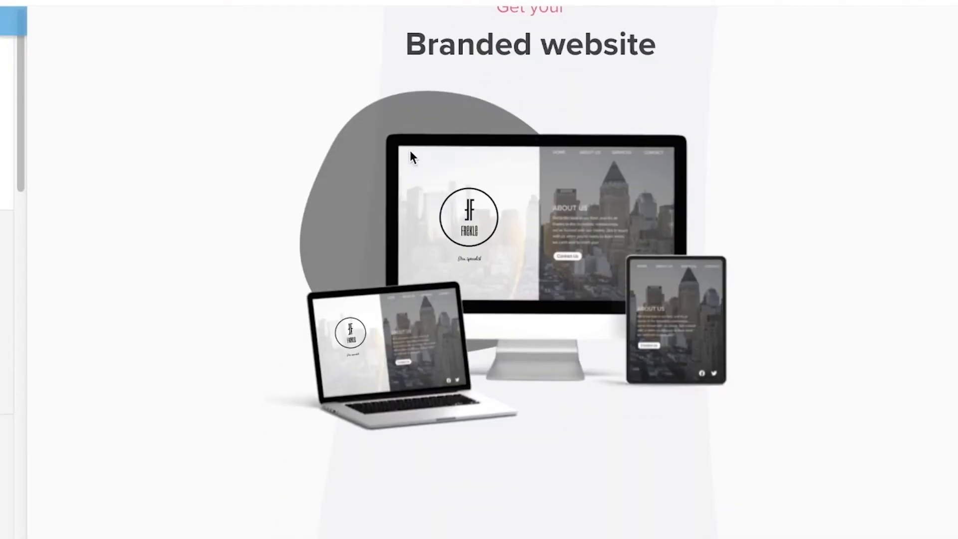
scroll(410, 152, down, 14)
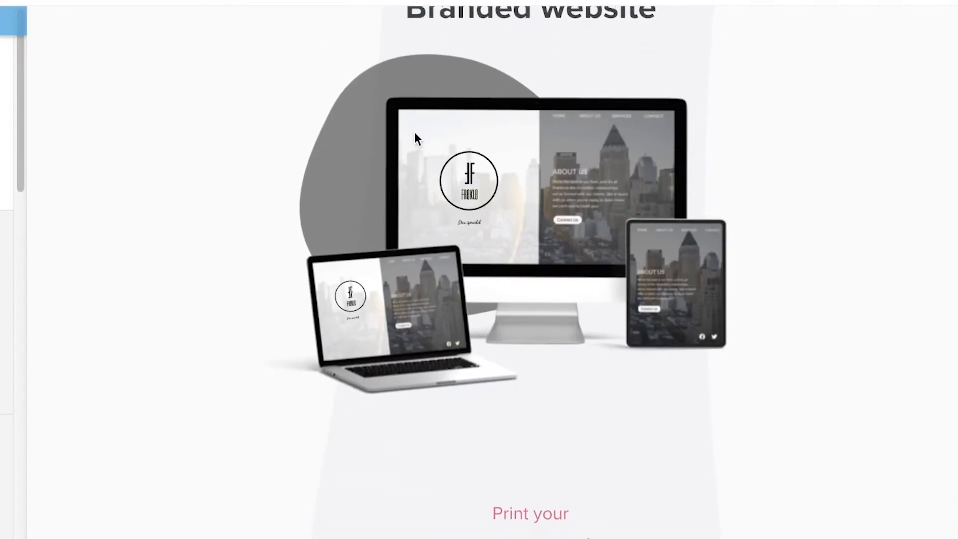
scroll(496, 172, down, 12)
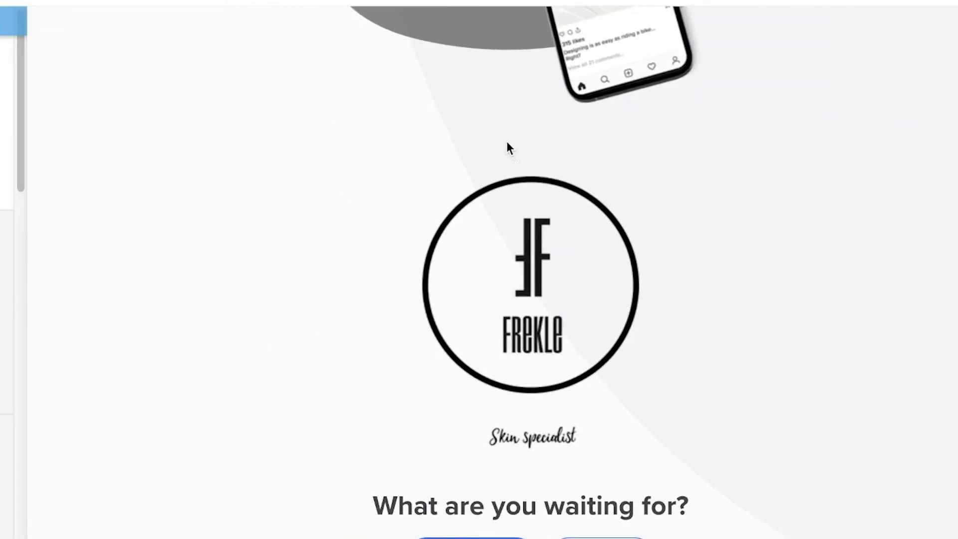
scroll(473, 130, up, 4)
scroll(391, 182, down, 4)
scroll(427, 203, up, 10)
scroll(942, 151, up, 15)
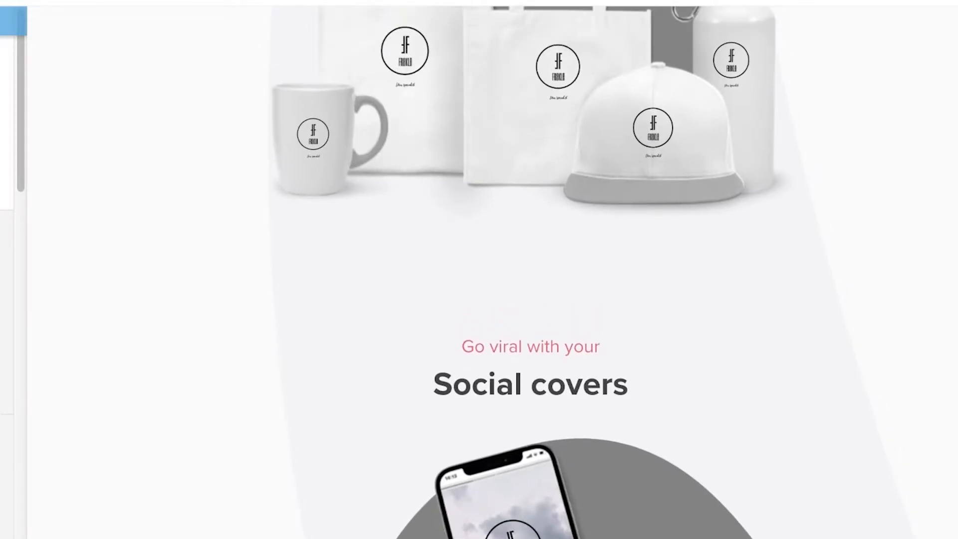
scroll(941, 151, up, 15)
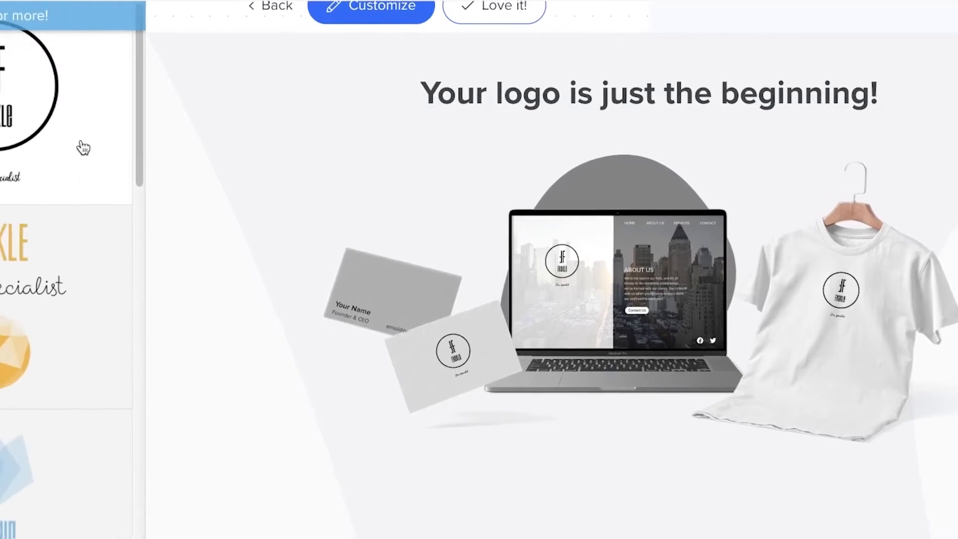
Browse the list of generated logos and preview the orange FREKLE design with the faceted sphere
scroll(242, 130, down, 4)
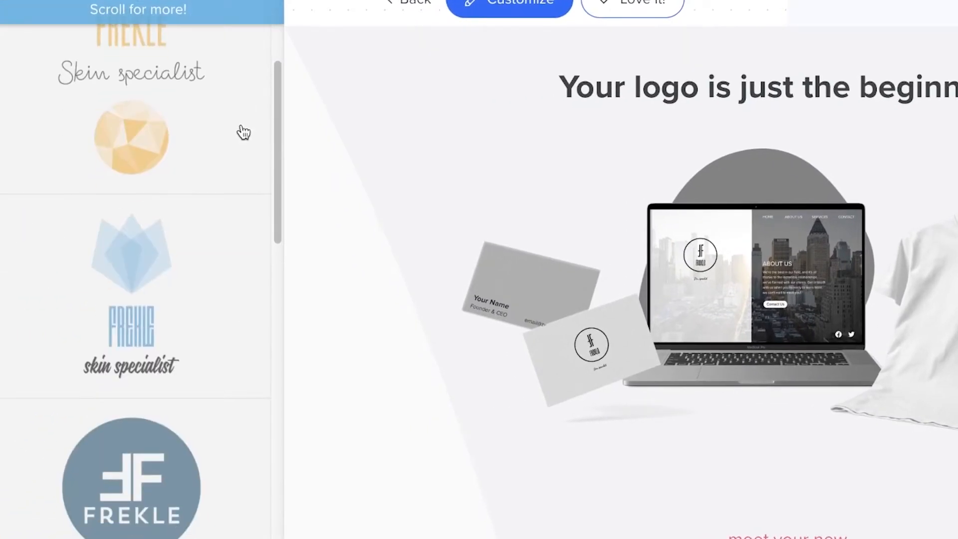
scroll(241, 132, up, 4)
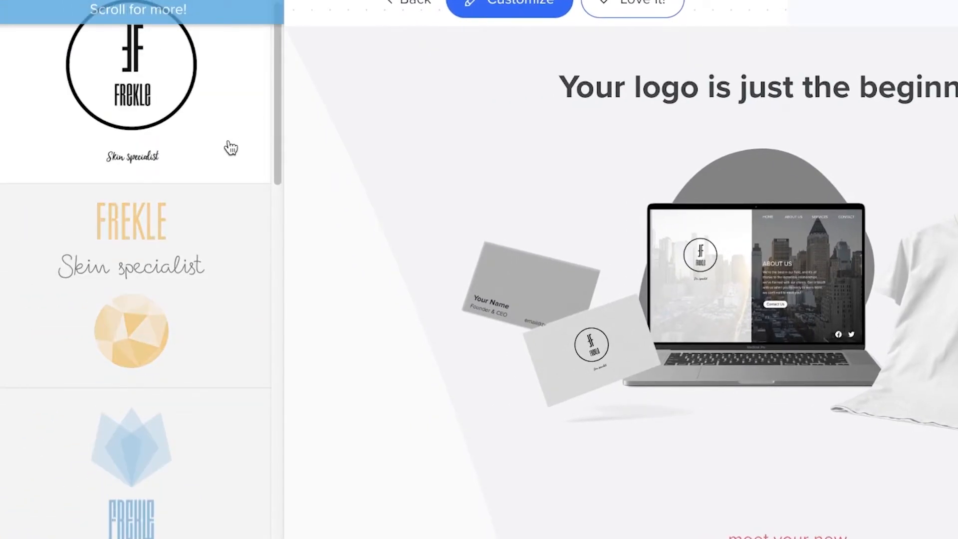
scroll(230, 148, down, 20)
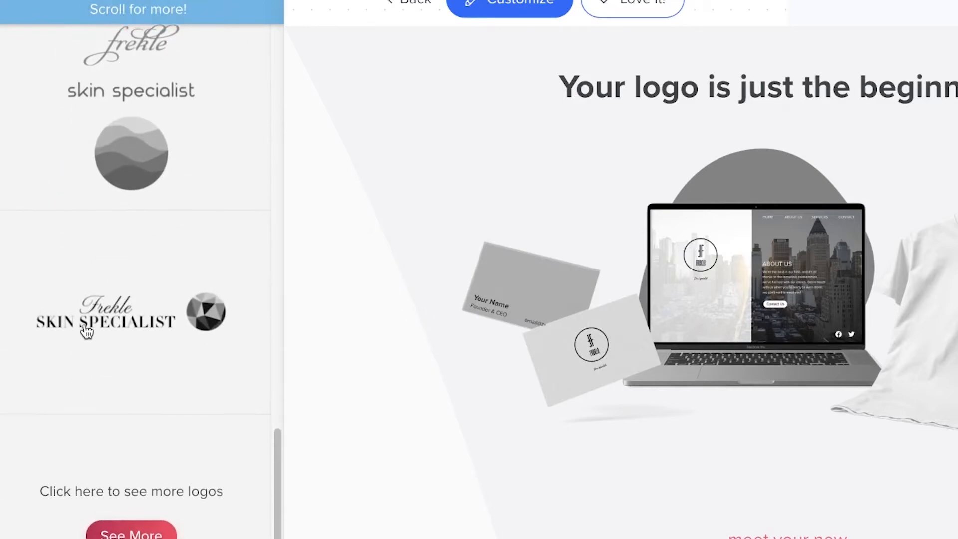
scroll(149, 309, up, 20)
scroll(226, 186, down, 4)
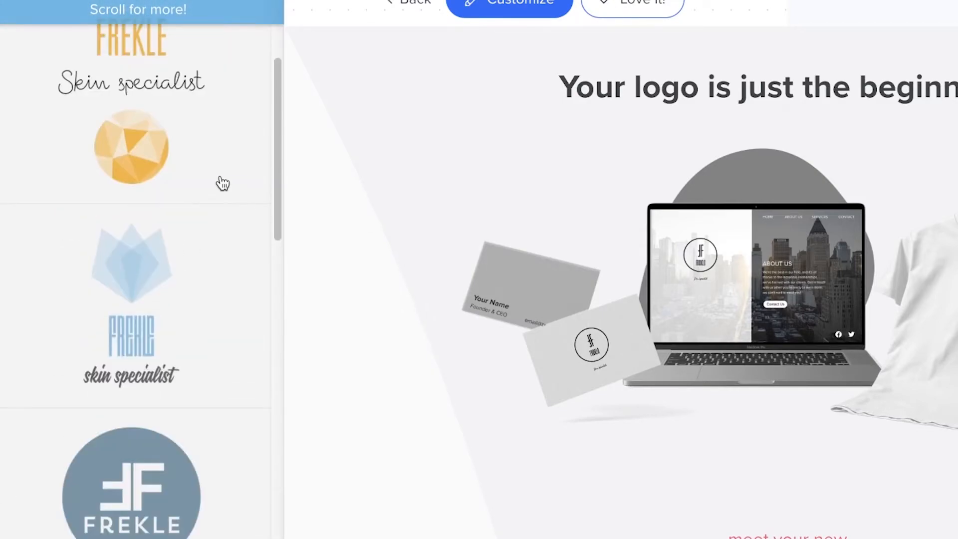
click(168, 172)
scroll(597, 236, down, 20)
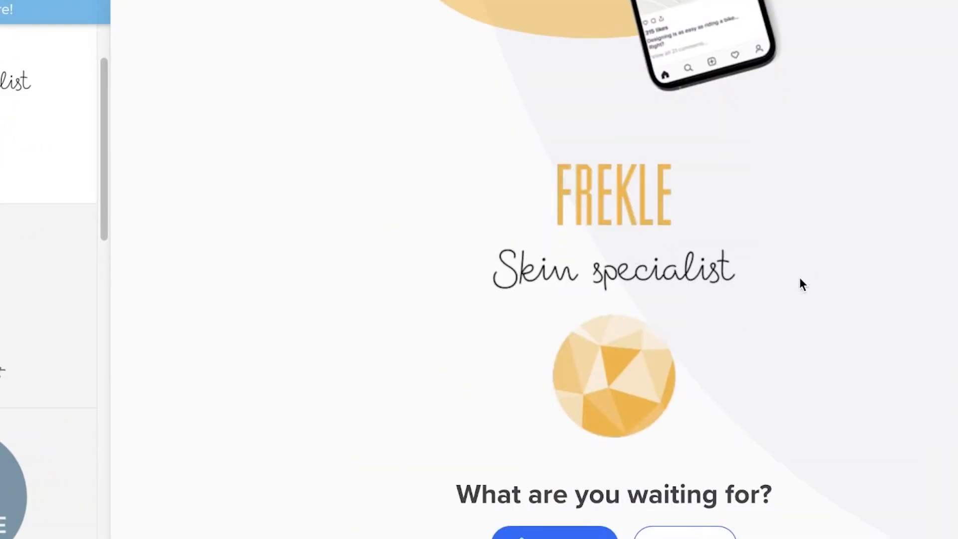
Preview the blue petals, dark blue double-F circle, grey wavy circle and blue faceted hexagon logos
click(3, 243)
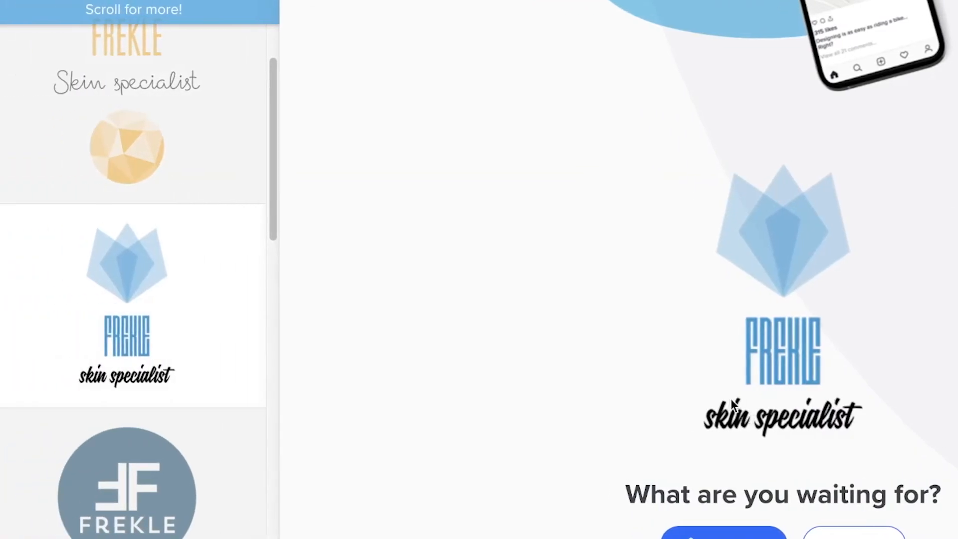
click(133, 456)
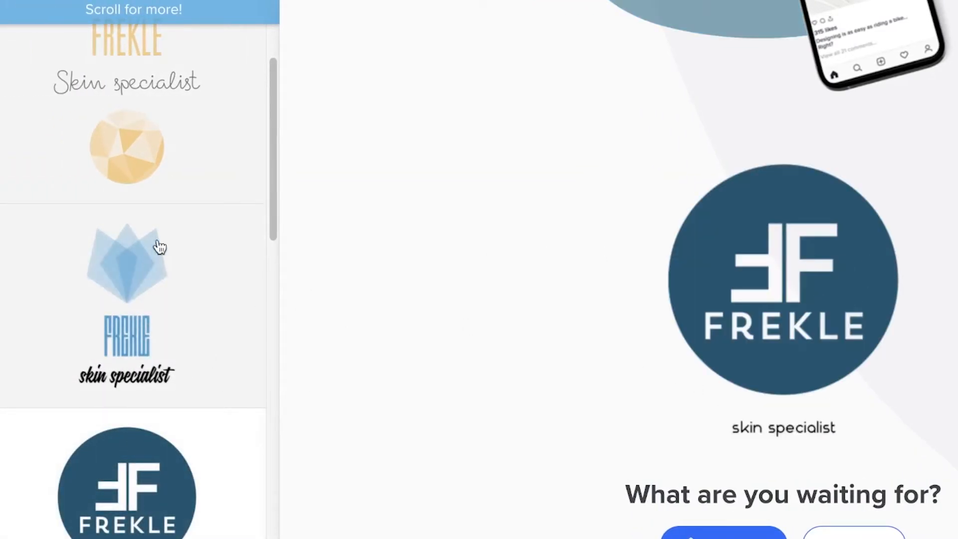
scroll(149, 256, down, 9)
click(186, 244)
scroll(127, 387, down, 1)
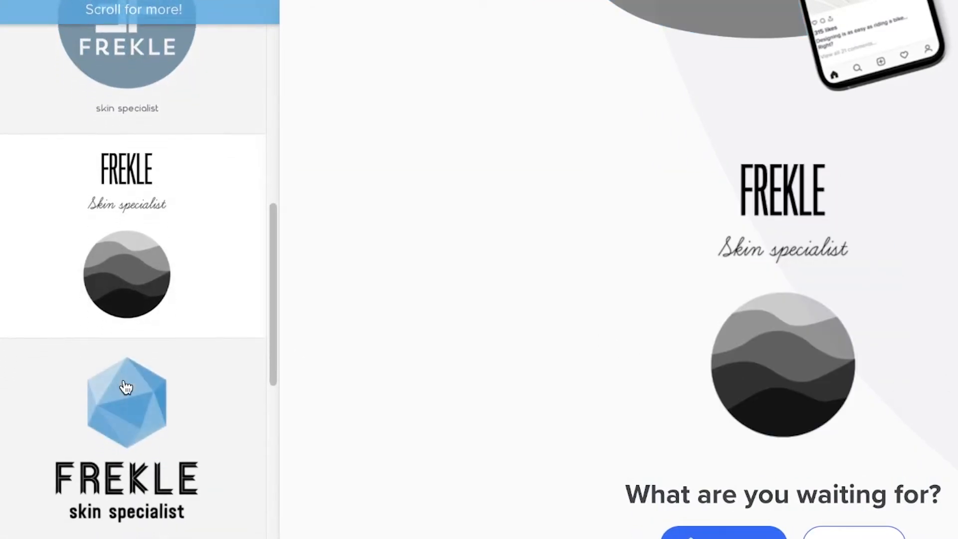
click(145, 371)
scroll(160, 350, down, 6)
scroll(176, 155, up, 2)
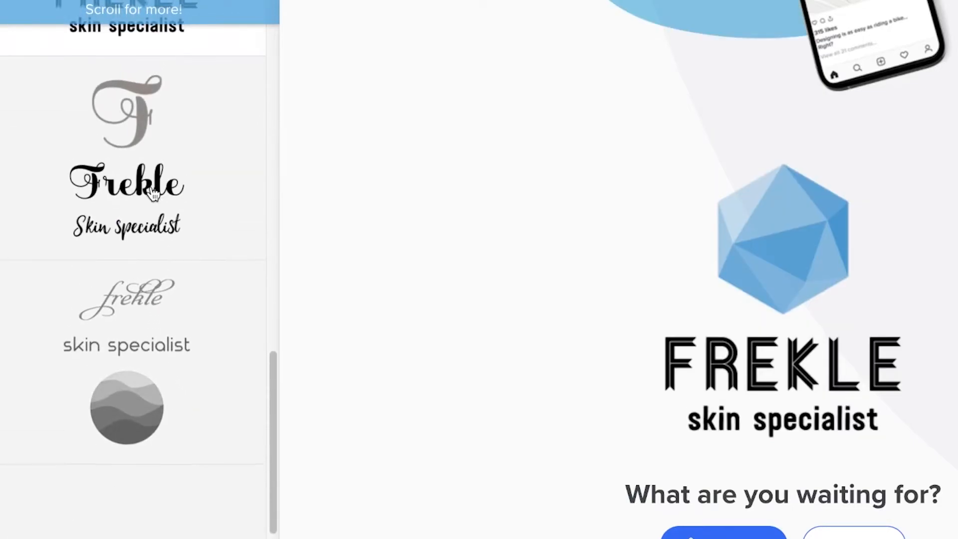
Compare the script F monogram, blue hexagon, cursive wavy-circle and horizontal black faceted-sphere logos
click(164, 179)
scroll(96, 242, up, 1)
scroll(96, 241, up, 5)
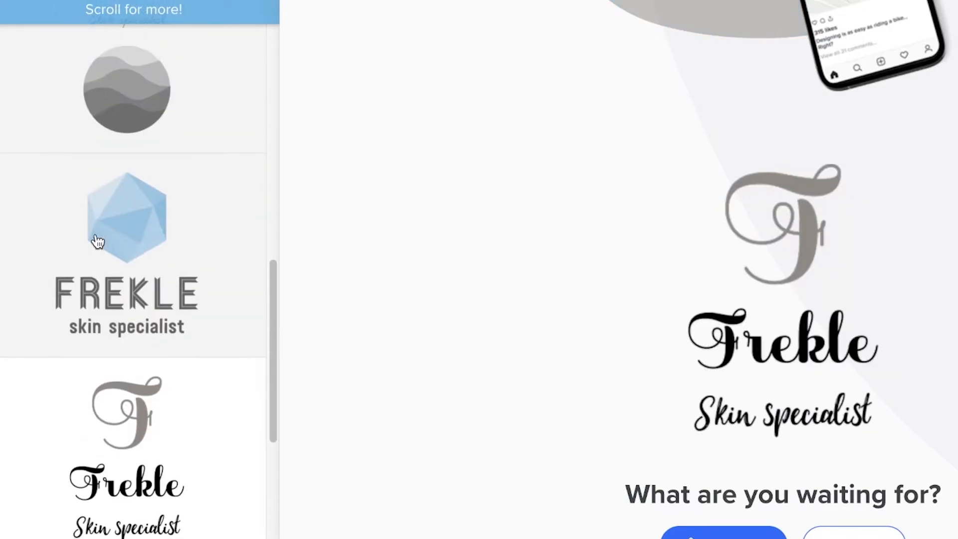
click(96, 239)
scroll(96, 244, down, 10)
click(123, 211)
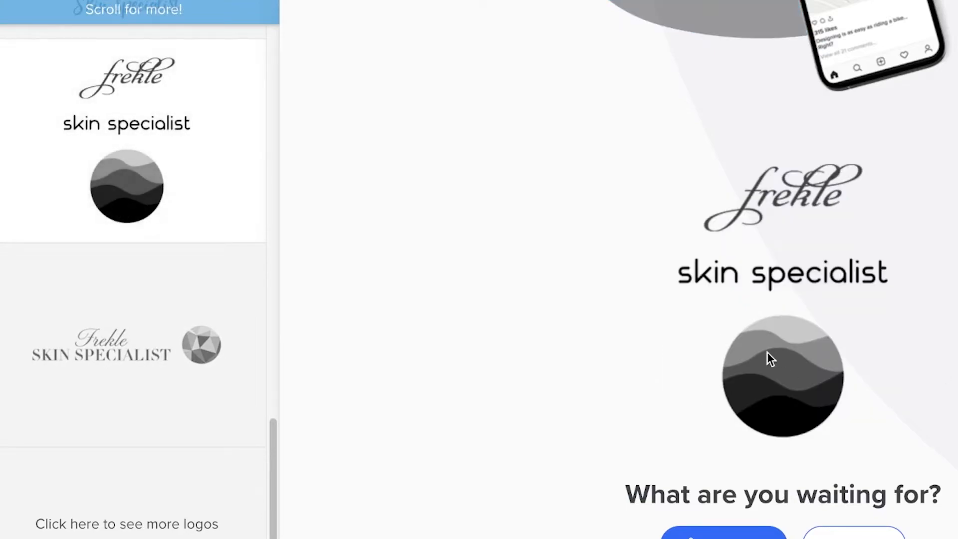
click(122, 408)
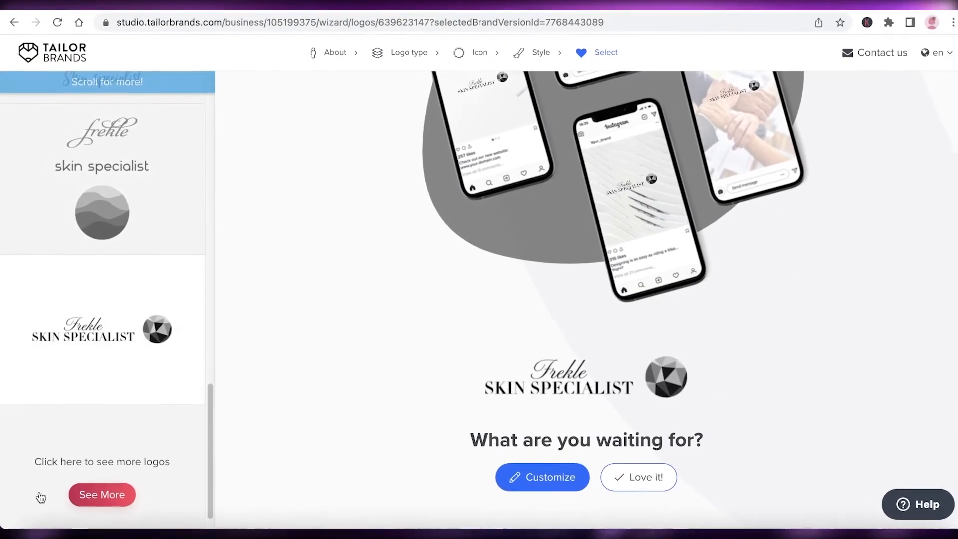
Load more logo options and preview the red faceted sphere design
scroll(41, 497, down, 1)
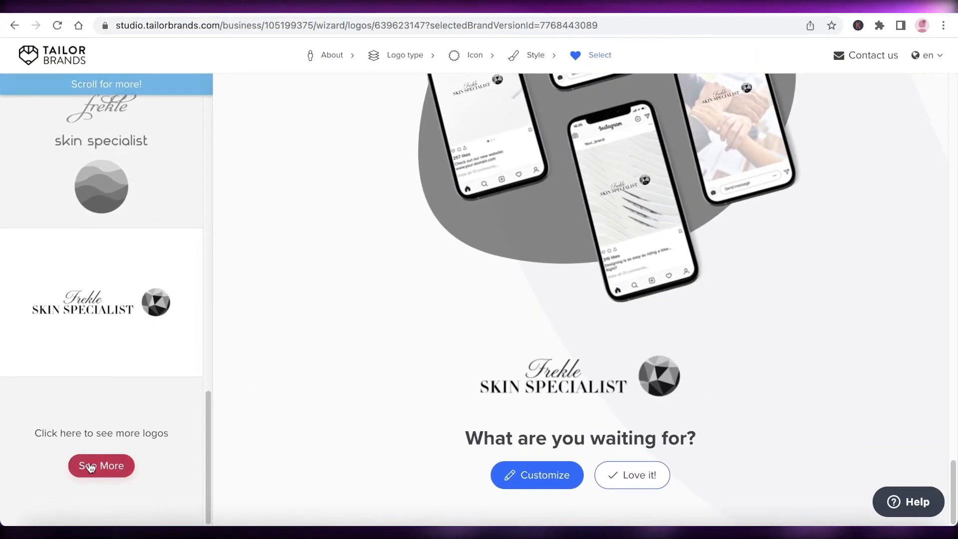
click(102, 465)
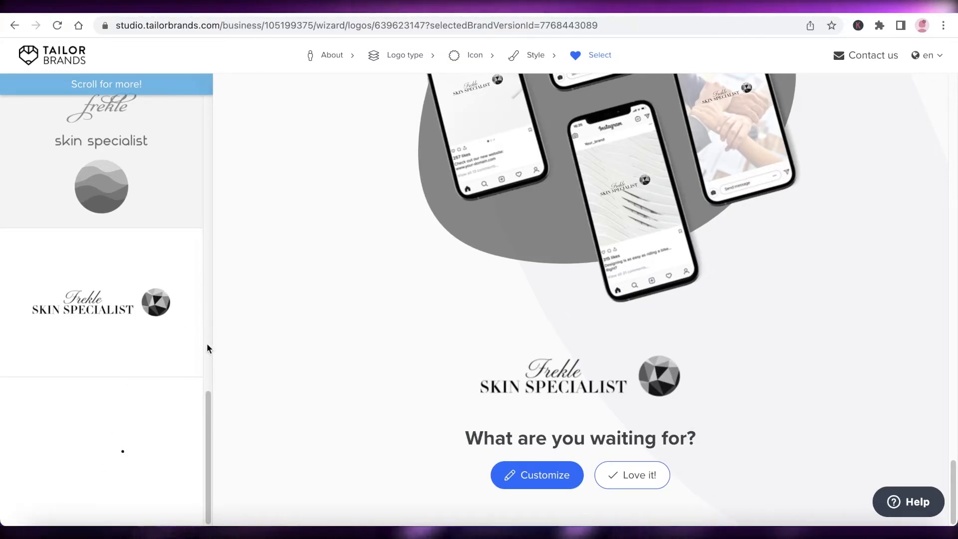
scroll(94, 377, down, 1)
scroll(113, 278, down, 4)
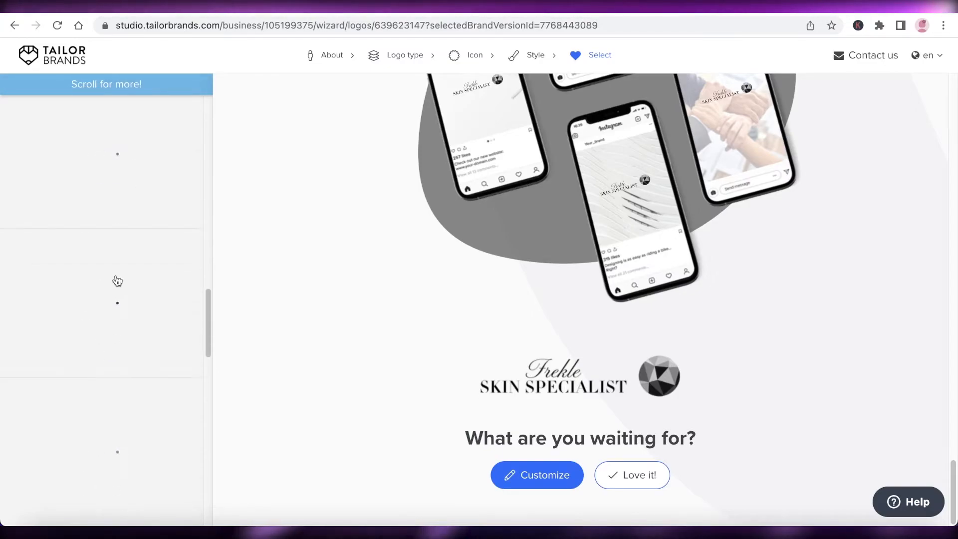
scroll(117, 280, down, 3)
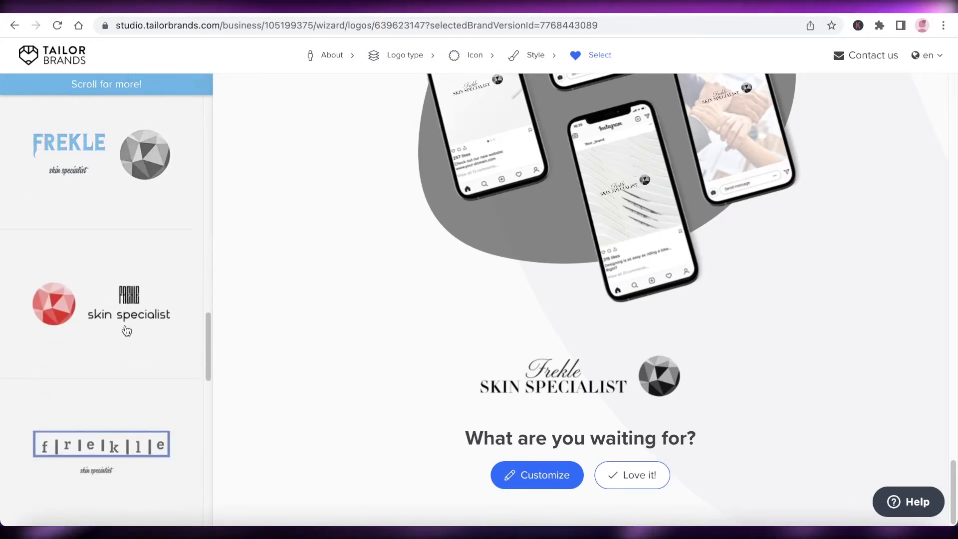
click(126, 315)
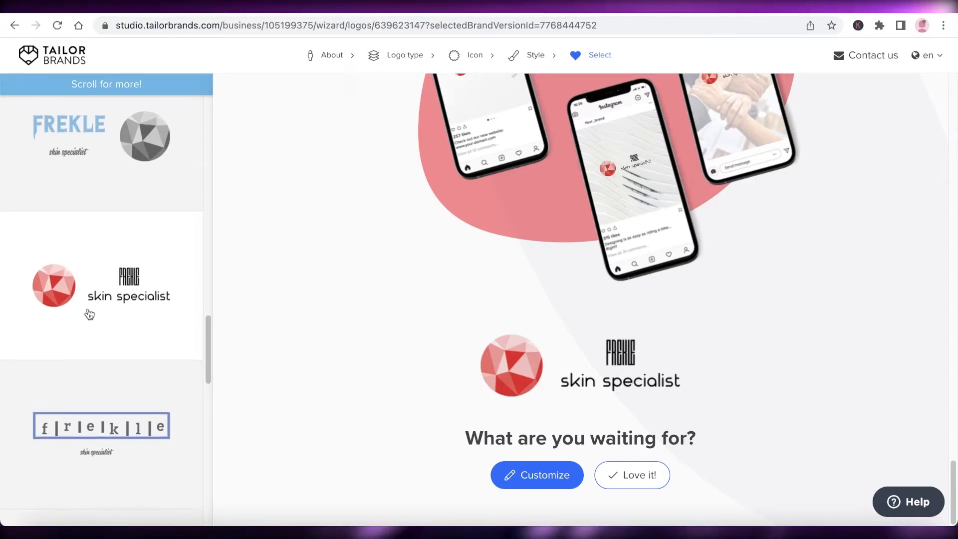
Browse further through the additional logos and select the text-only script Frekle design for preview
scroll(100, 258, down, 10)
scroll(100, 299, down, 7)
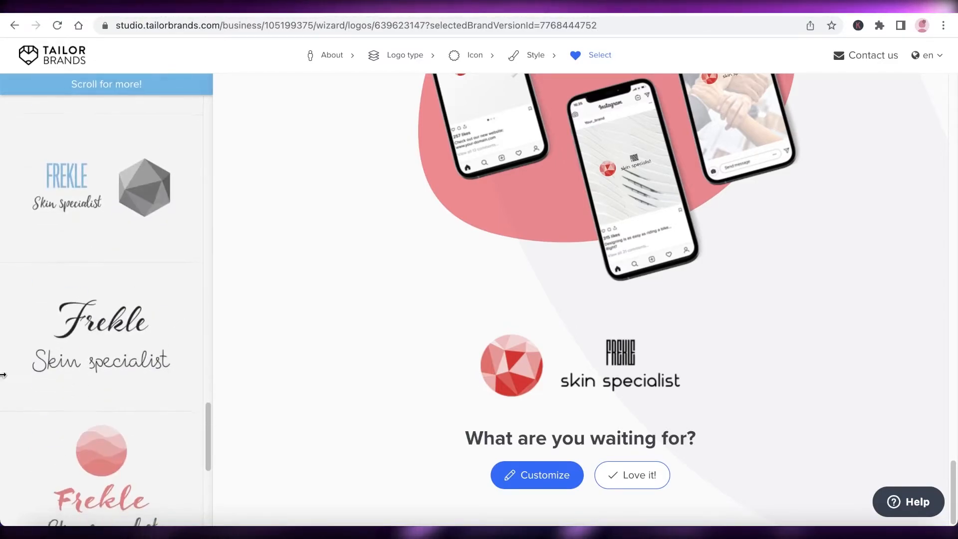
scroll(106, 326, up, 8)
click(133, 346)
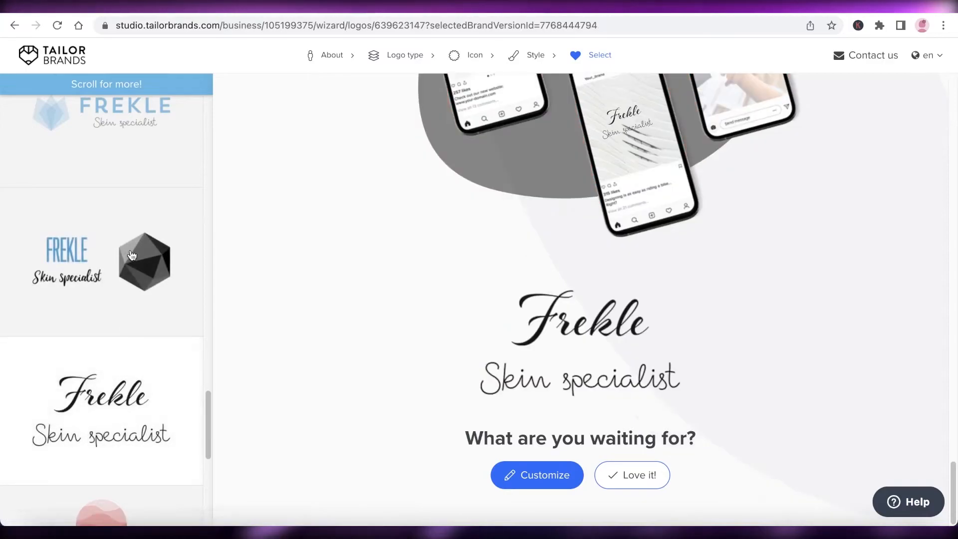
Preview the blue Frekle logo with the black faceted hexagon and look back over the earlier designs
click(133, 254)
scroll(125, 258, down, 4)
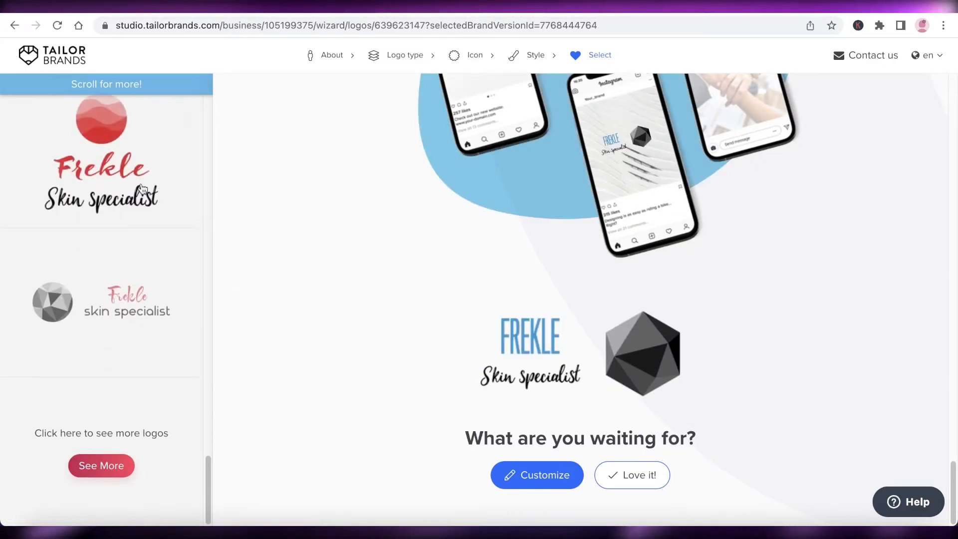
scroll(50, 220, up, 8)
scroll(80, 226, up, 3)
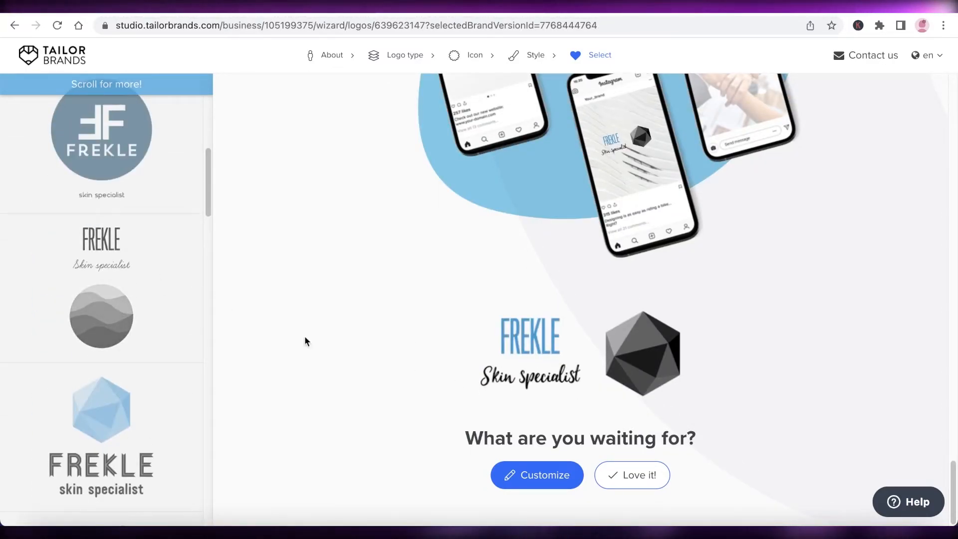
scroll(394, 342, up, 6)
scroll(69, 264, up, 2)
Select the black outlined-circle double-F logo, review its brand mockups and open it for customization
click(70, 216)
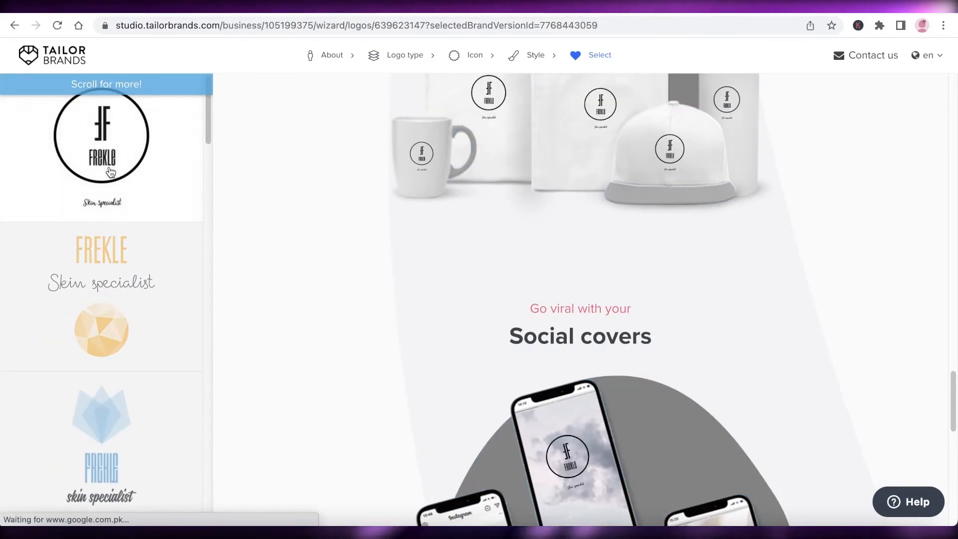
scroll(403, 222, up, 15)
scroll(719, 226, up, 10)
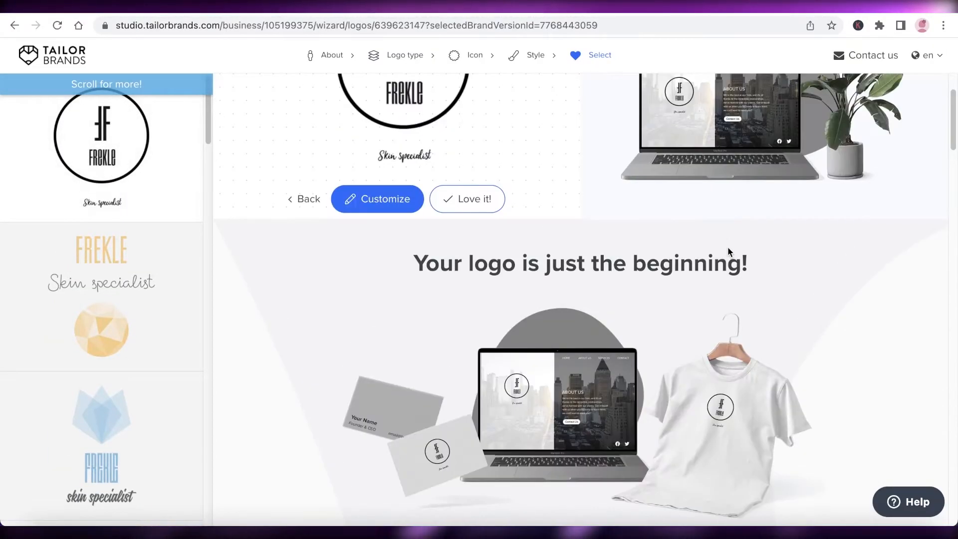
scroll(570, 205, down, 5)
scroll(572, 230, up, 10)
scroll(567, 229, down, 20)
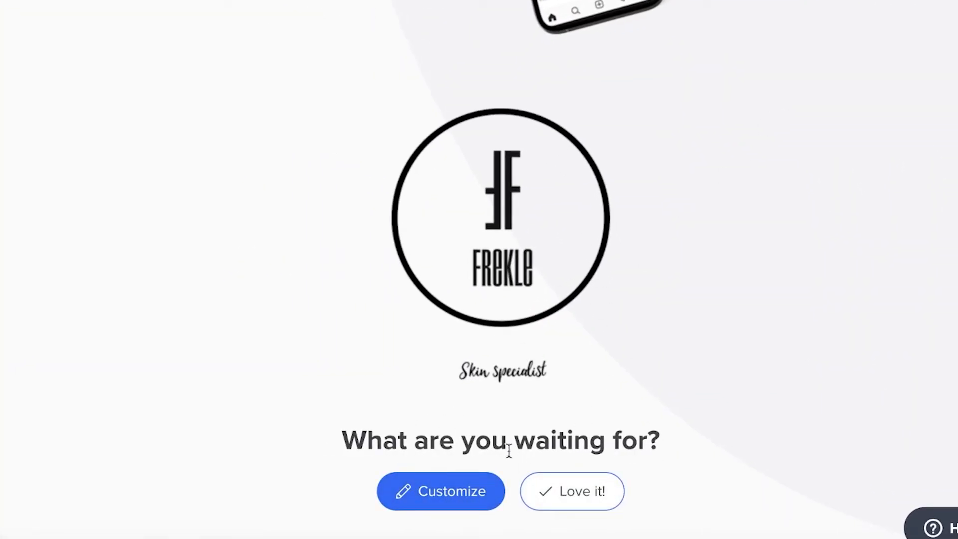
click(422, 500)
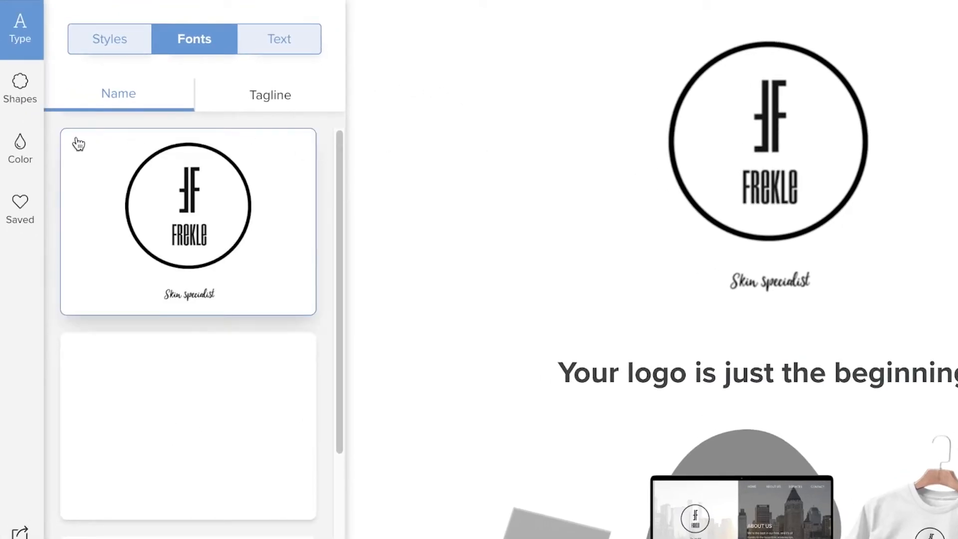
Look over the name font options and change the logo's shape to the solid black circle
scroll(731, 241, down, 10)
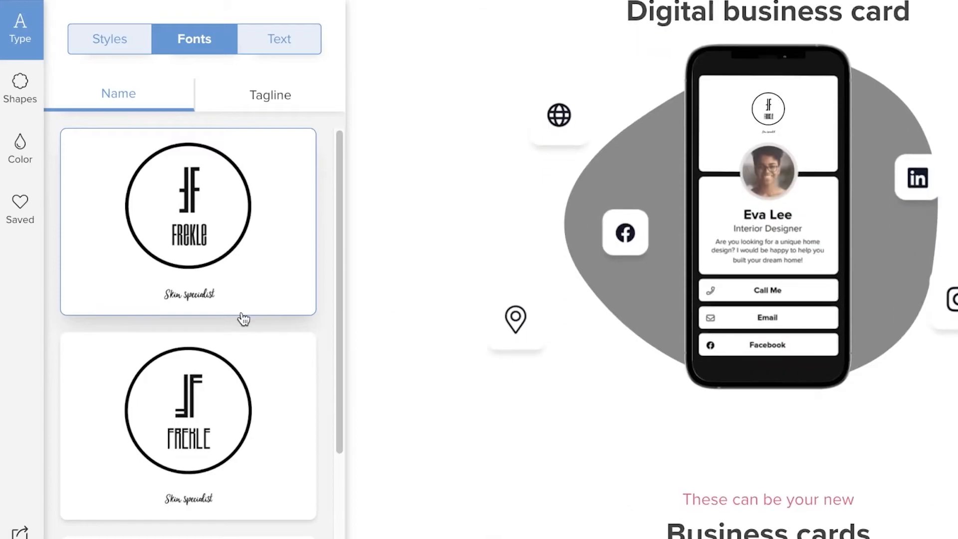
scroll(267, 272, down, 3)
scroll(209, 297, up, 4)
click(39, 86)
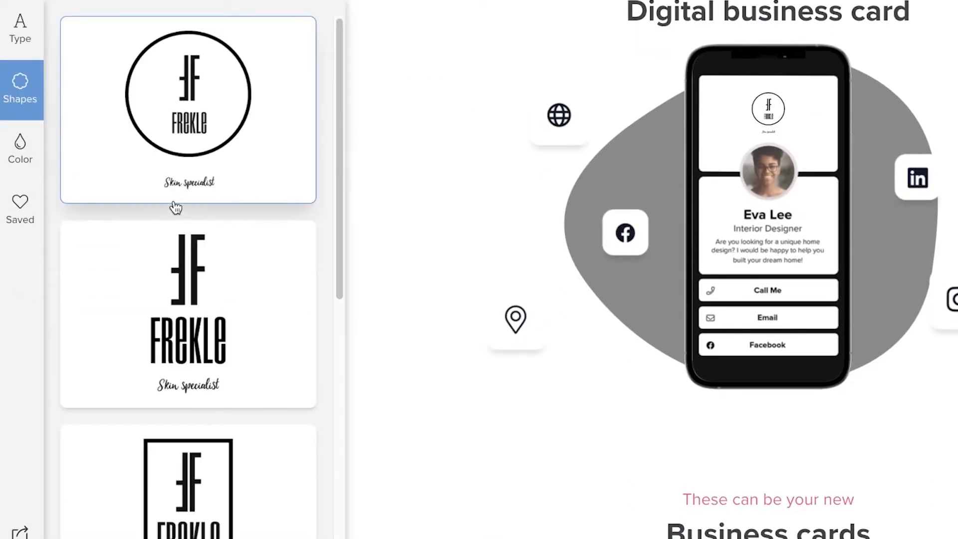
scroll(199, 194, down, 3)
scroll(210, 194, down, 3)
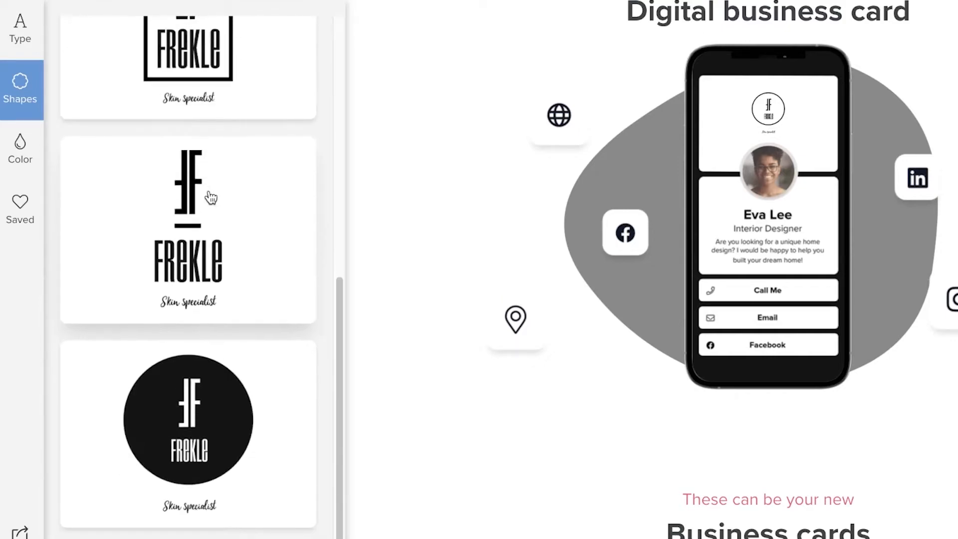
click(158, 432)
scroll(693, 335, up, 10)
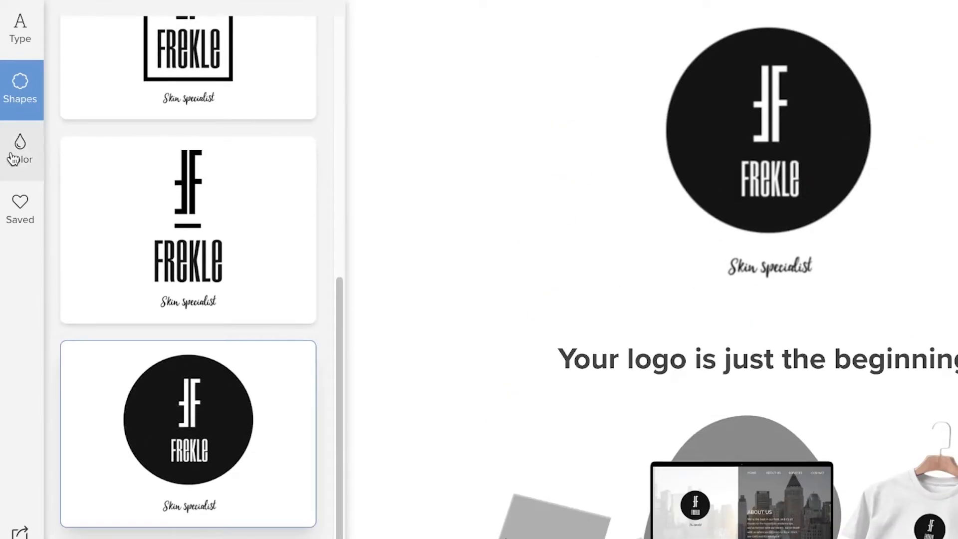
Try several suggested color palettes on the logo, settling on the blue, magenta and black one, and check the mockups
click(14, 159)
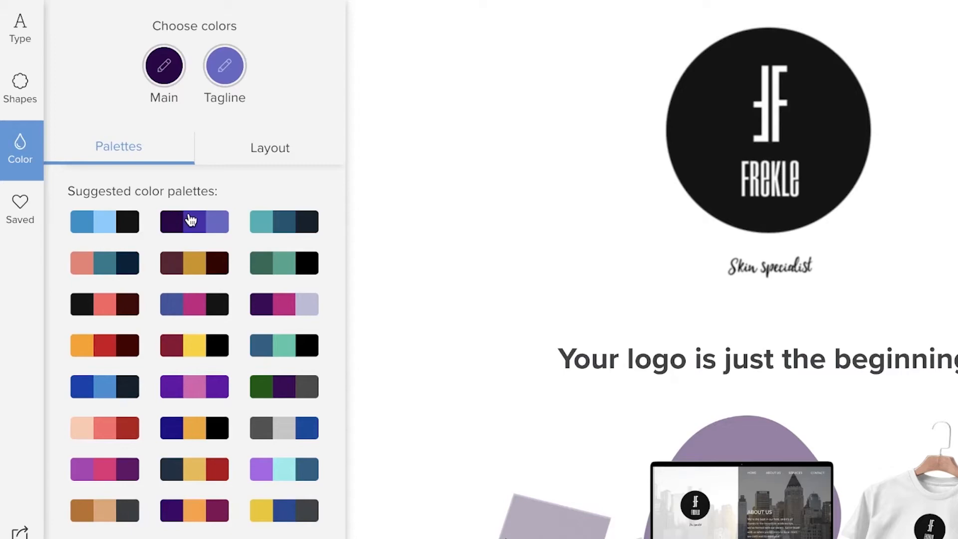
click(283, 227)
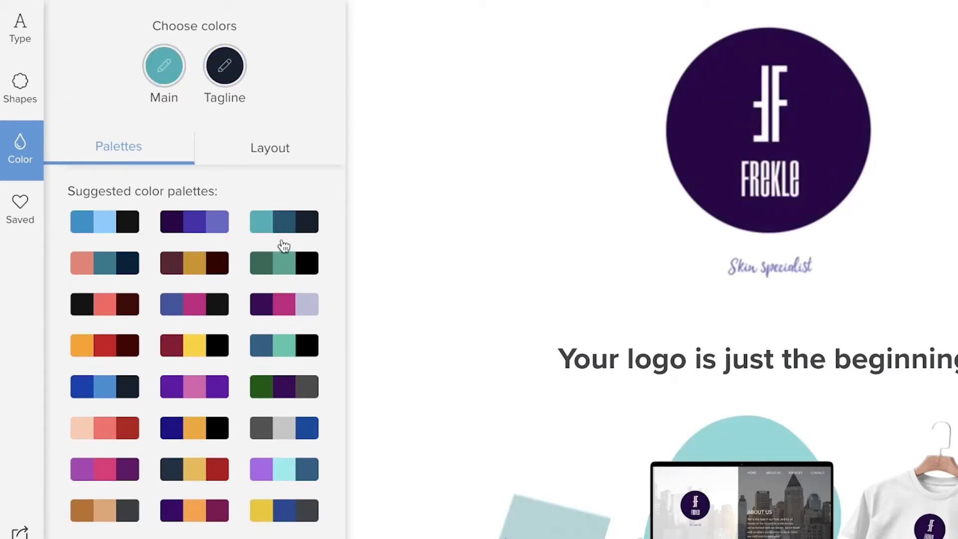
click(279, 305)
click(293, 355)
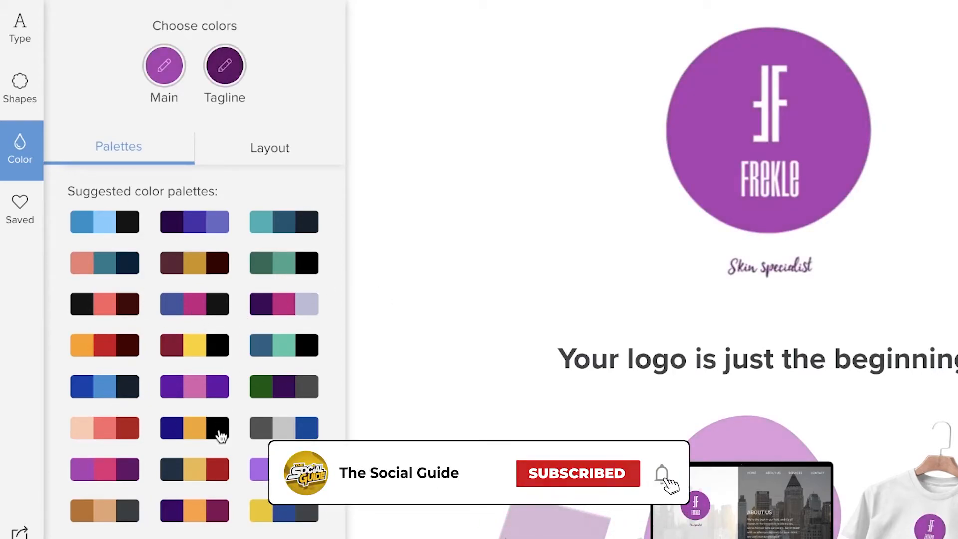
click(194, 381)
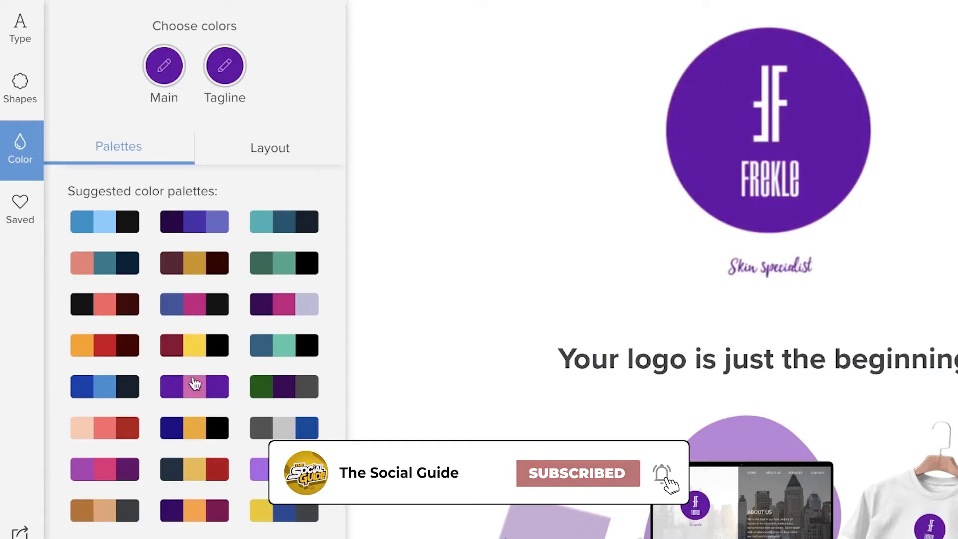
click(91, 313)
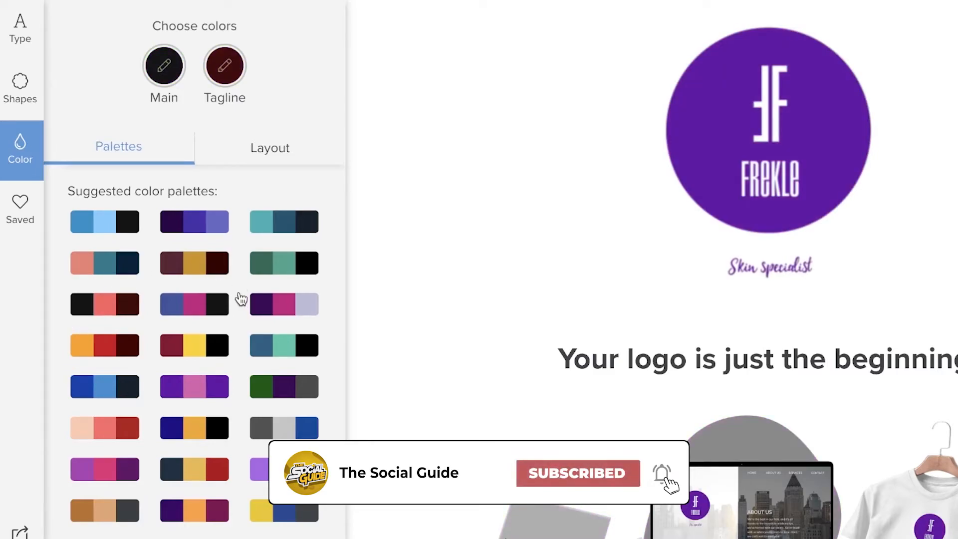
click(272, 480)
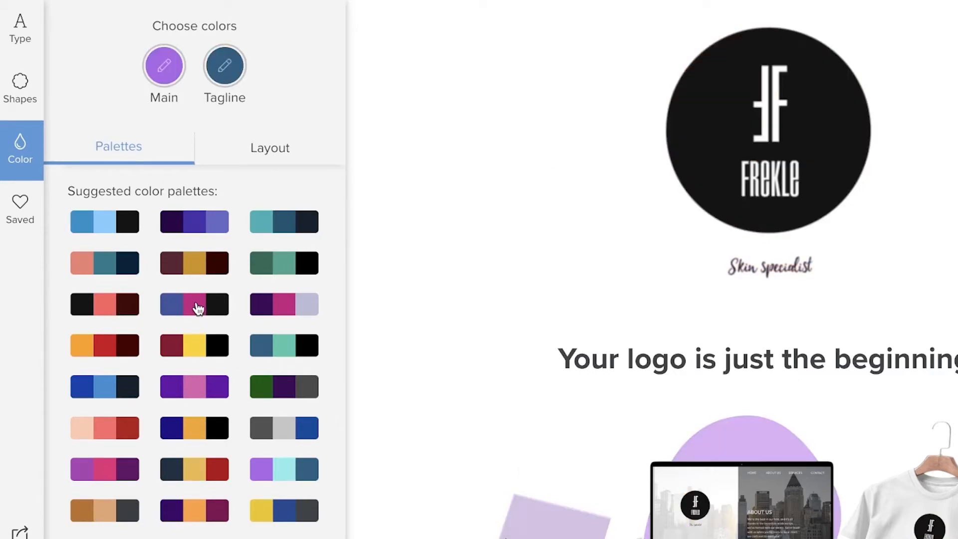
click(198, 308)
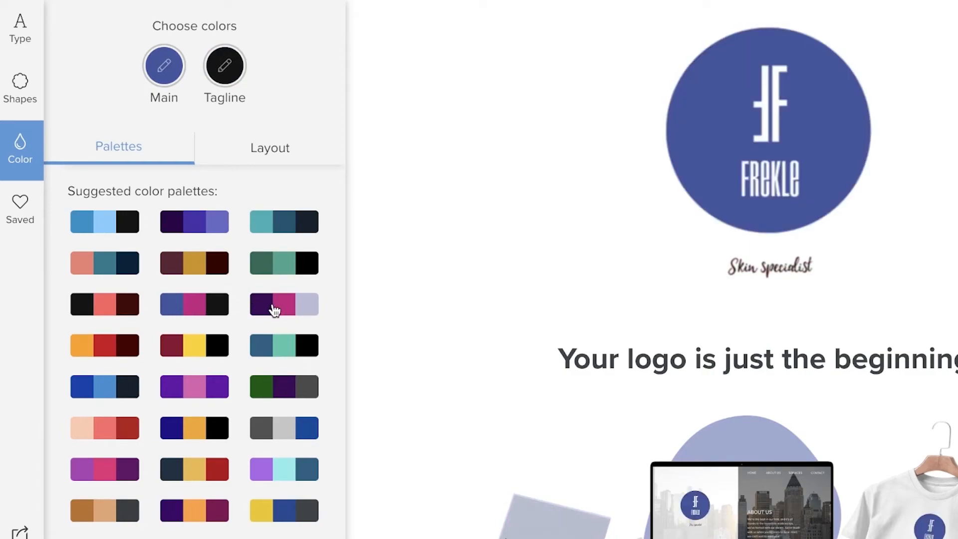
scroll(821, 327, down, 20)
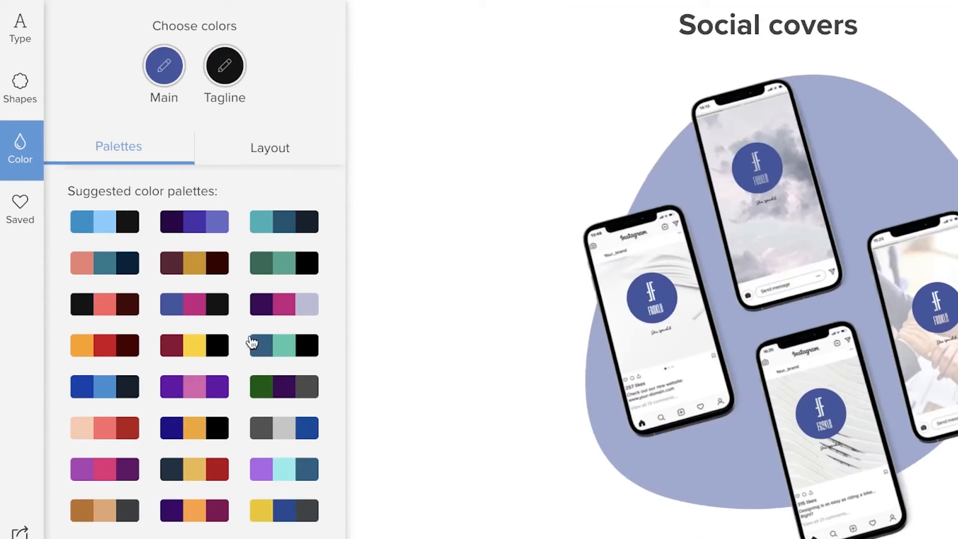
Check the saved design, change the tagline to the rounded lowercase sans-serif font and reduce its size slightly
click(20, 208)
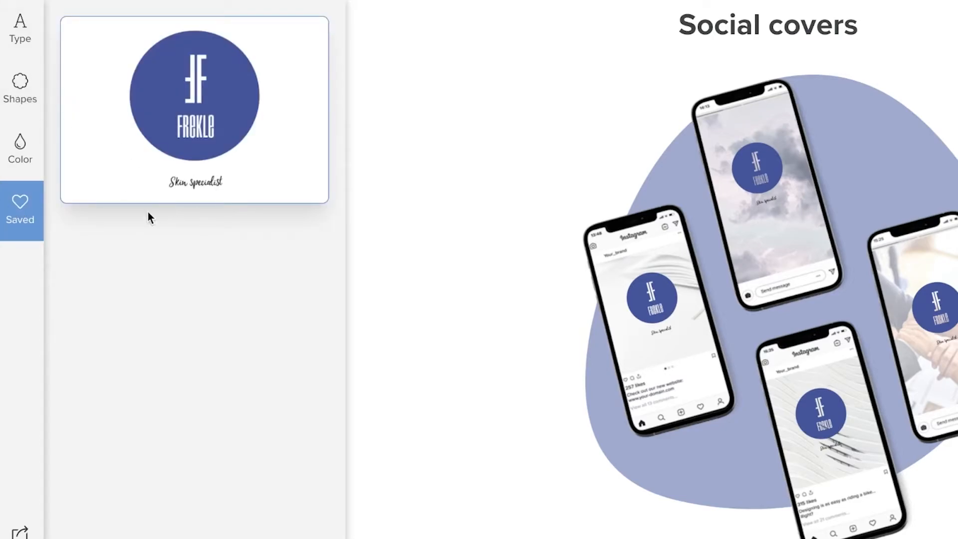
click(25, 52)
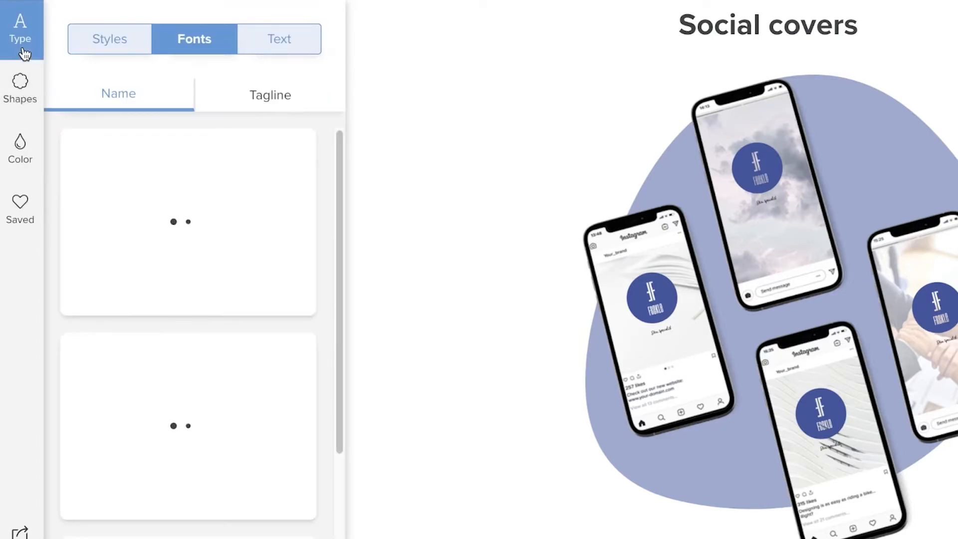
click(250, 102)
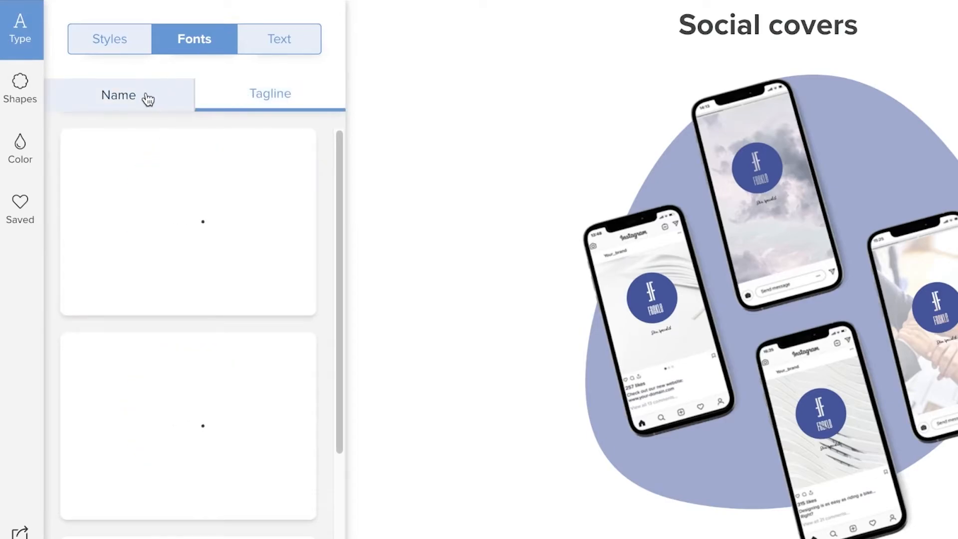
scroll(257, 295, down, 10)
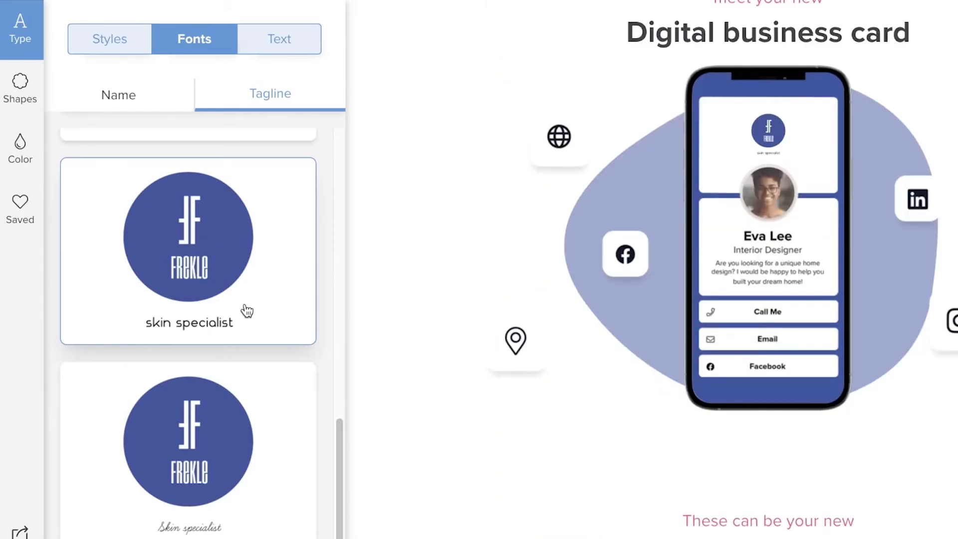
scroll(254, 308, down, 5)
click(294, 36)
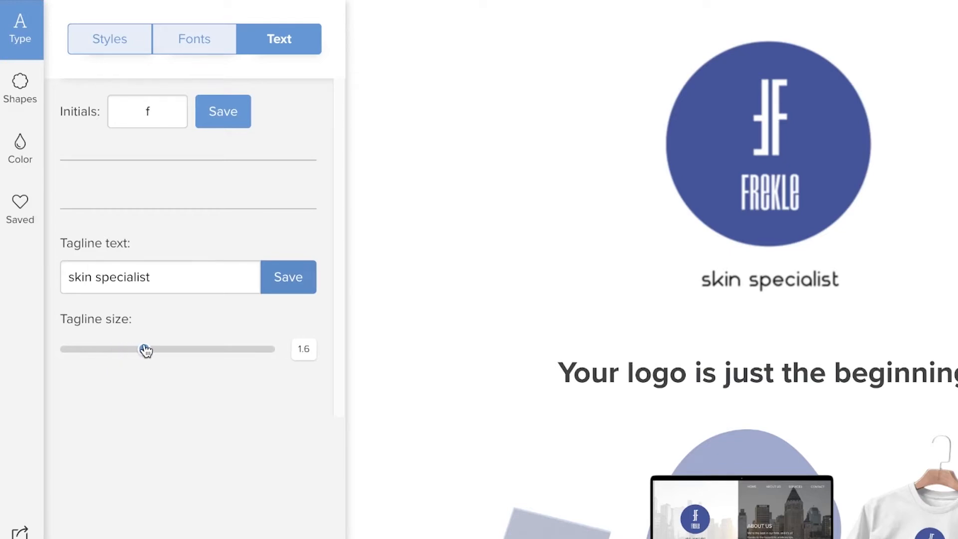
click(144, 349)
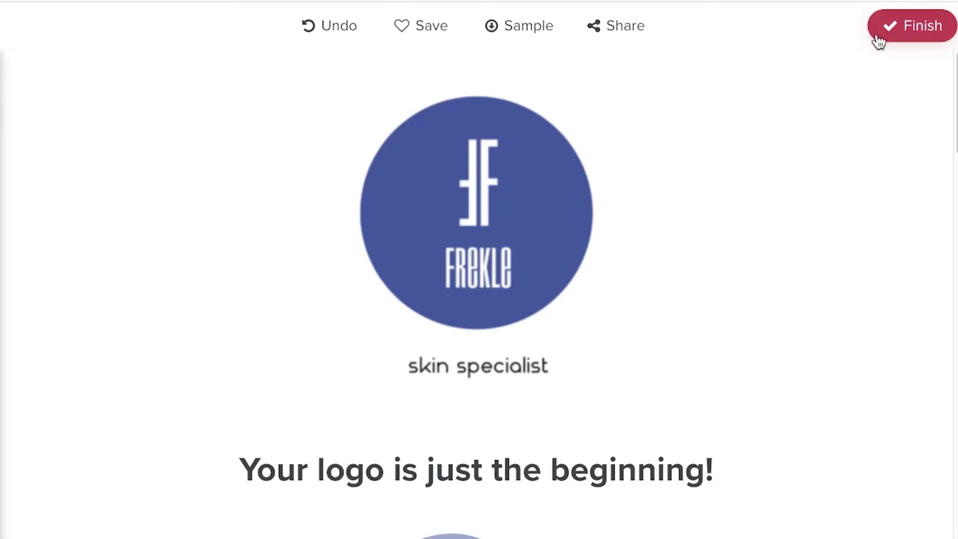
Finish the logo design, confirm the review and open the logo in the brand studio
click(893, 26)
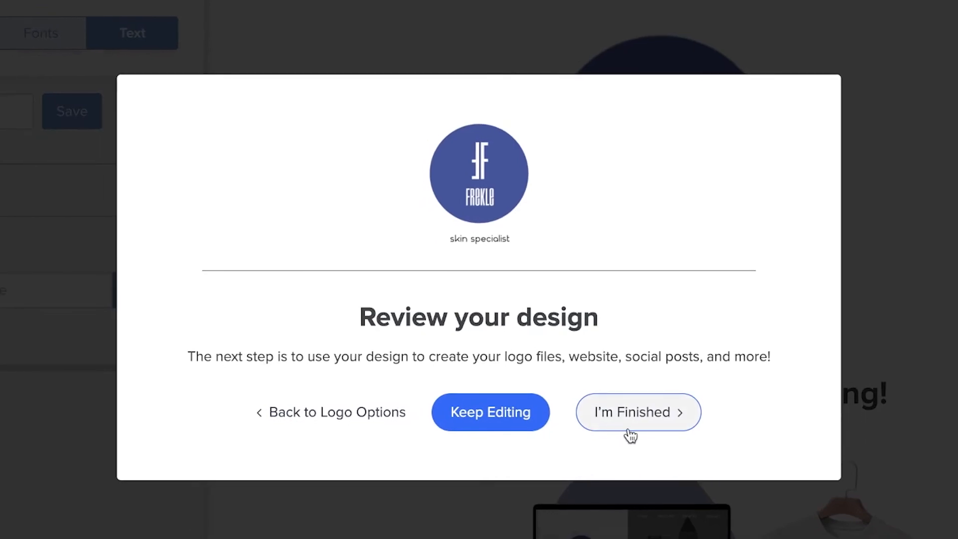
click(611, 429)
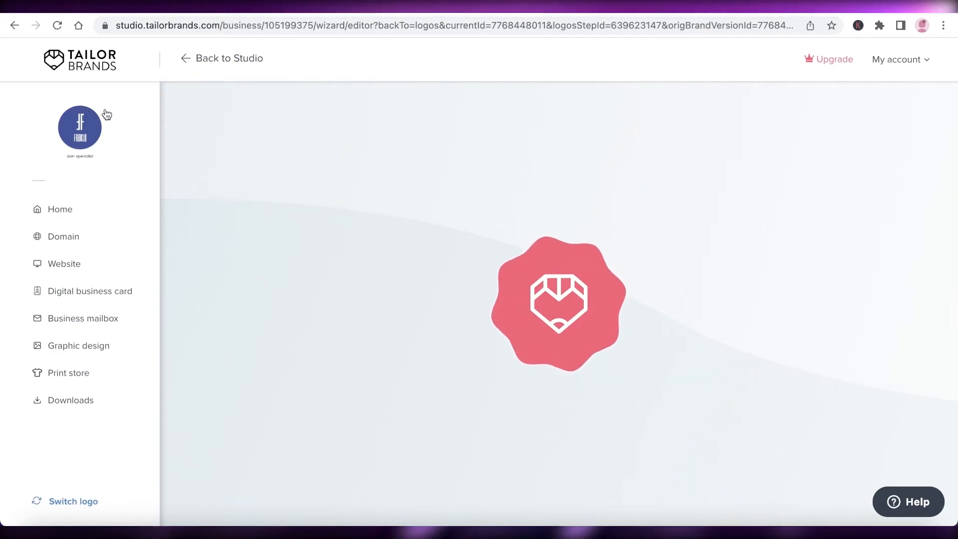
click(90, 134)
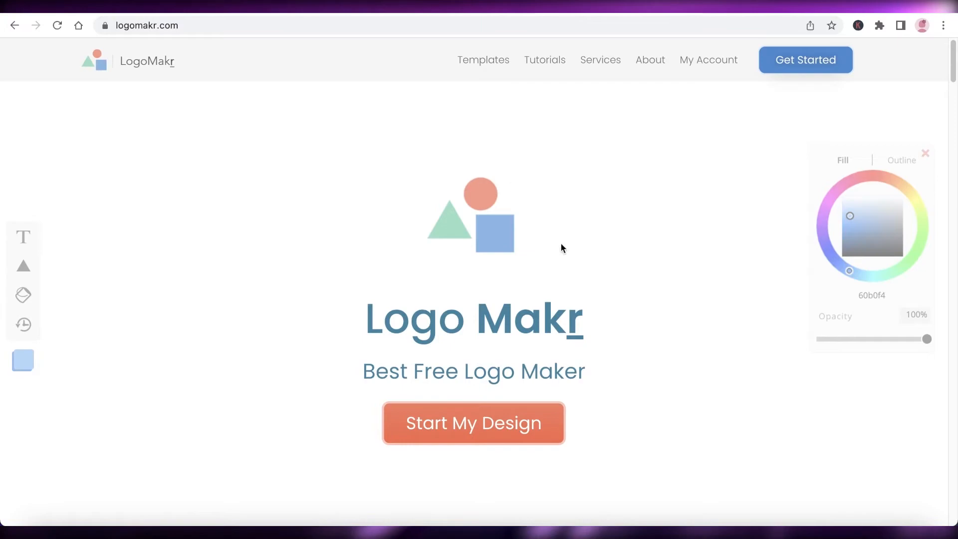
Switch to LogoMakr and start a new design on a blank canvas
click(450, 431)
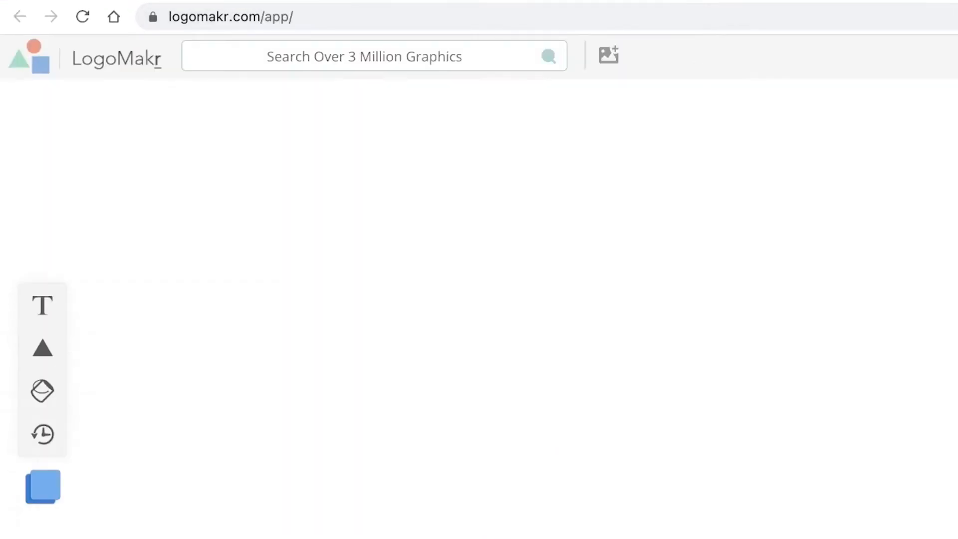
click(751, 327)
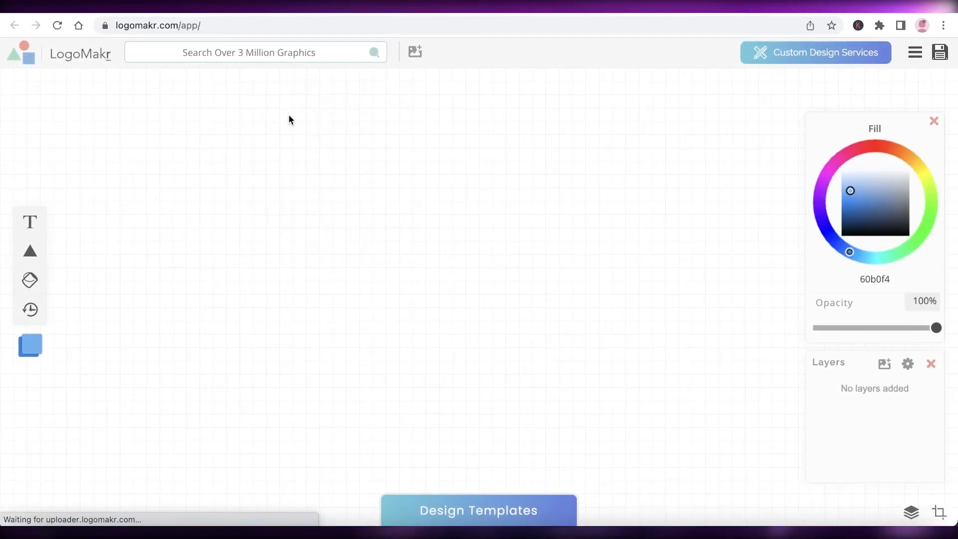
Search the graphics for "skin cream" and place the woman's face with cream jar slightly above and left of the canvas center
click(325, 50)
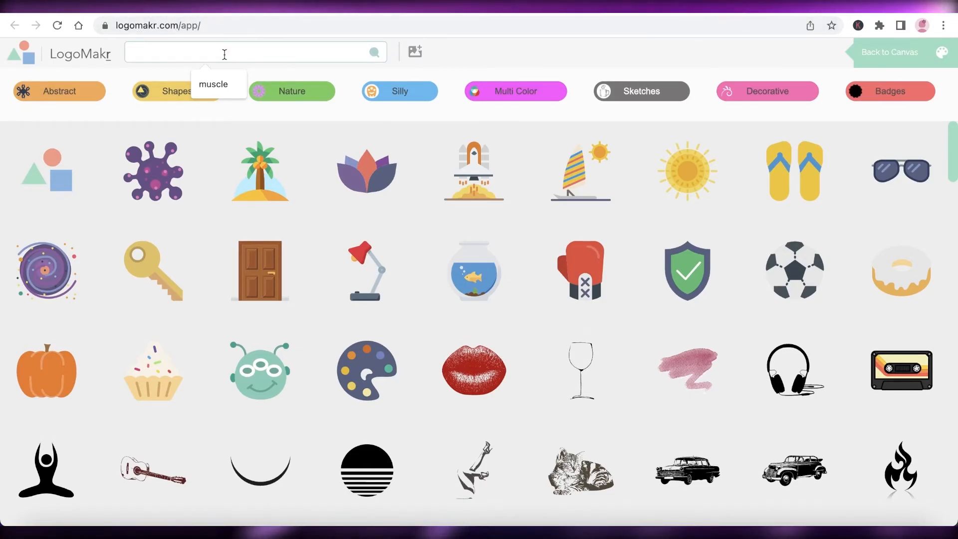
text(skin cream)
click(374, 52)
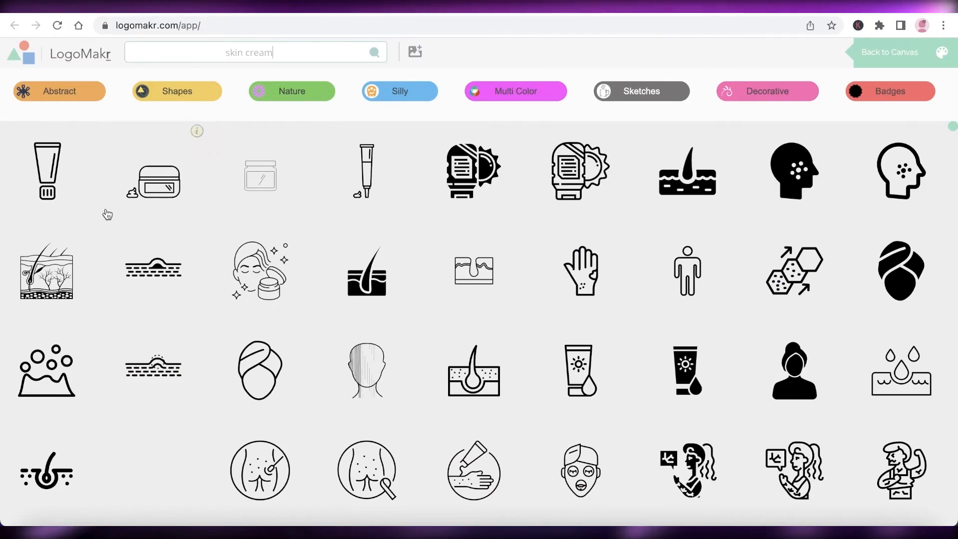
click(247, 255)
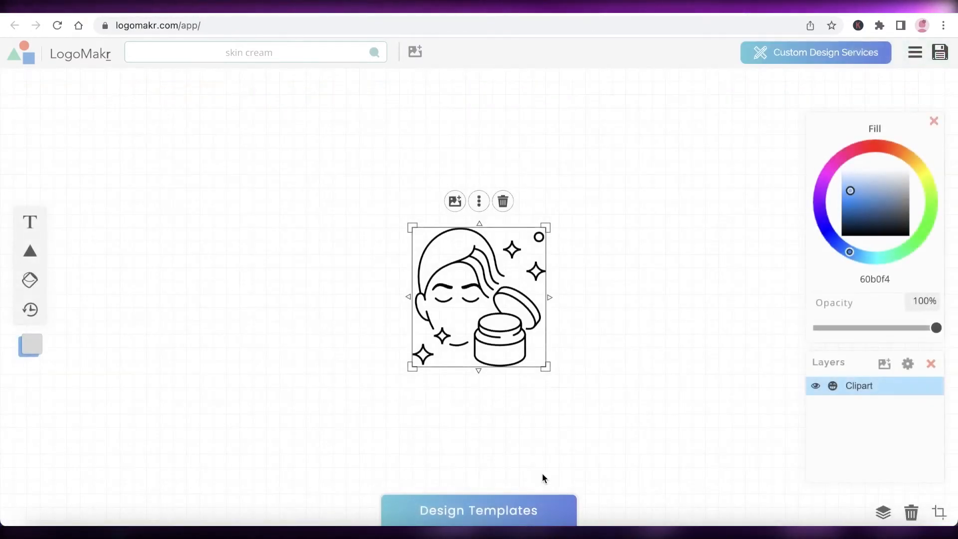
drag(471, 337, 444, 329)
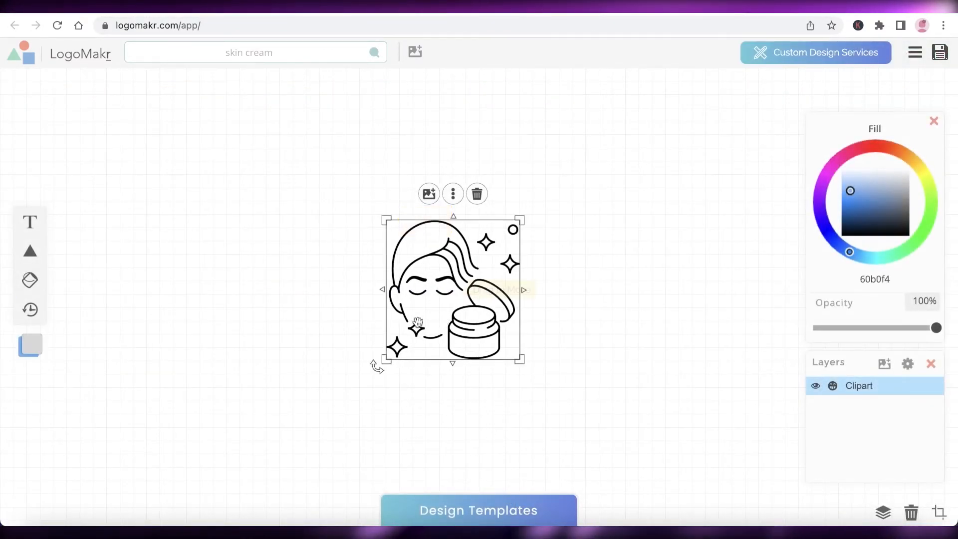
Try a red fill, ff002b, on the face clipart and set its color back to black, 000000
click(875, 185)
click(902, 233)
click(860, 148)
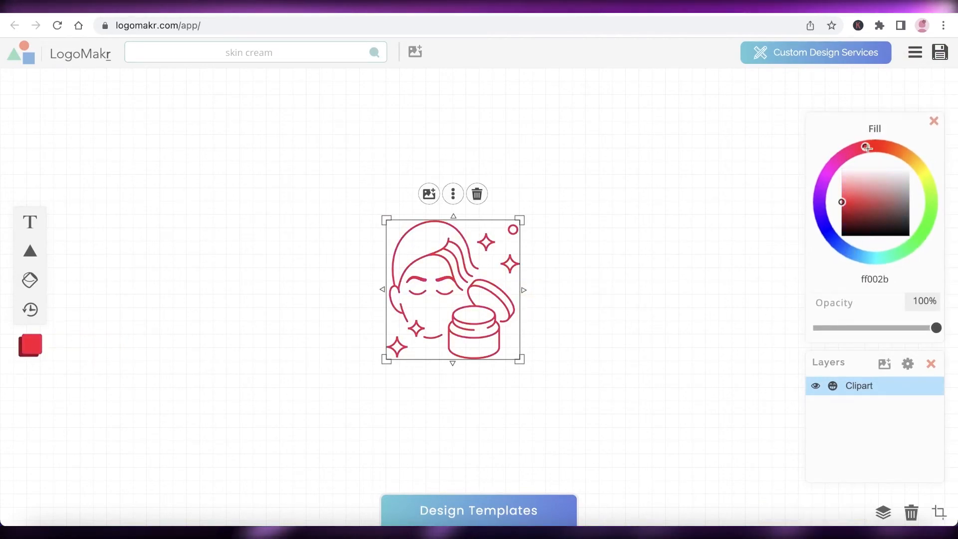
click(885, 145)
drag(875, 207, 857, 248)
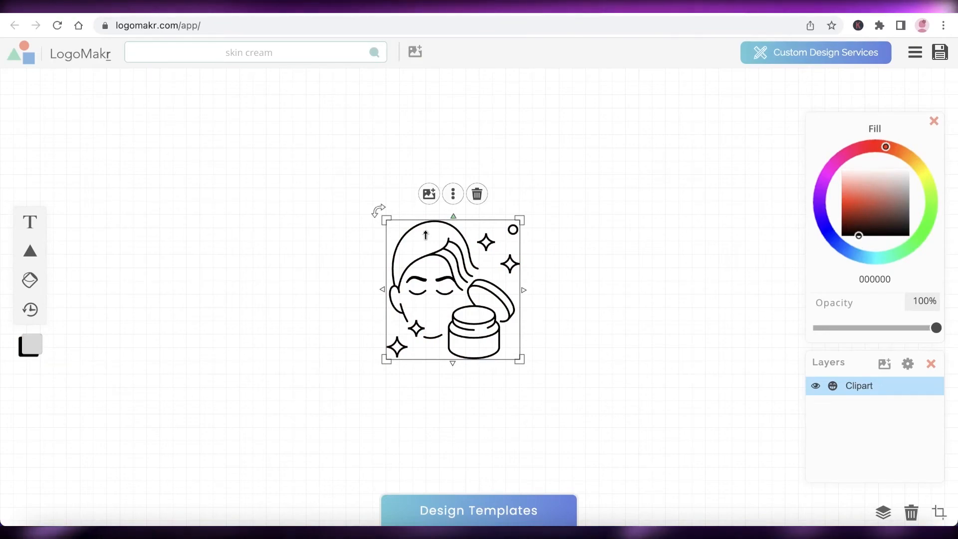
Switch to the Tailor Brands studio and look through the recommended next steps for the brand on its home page
mouse_move(35, 228)
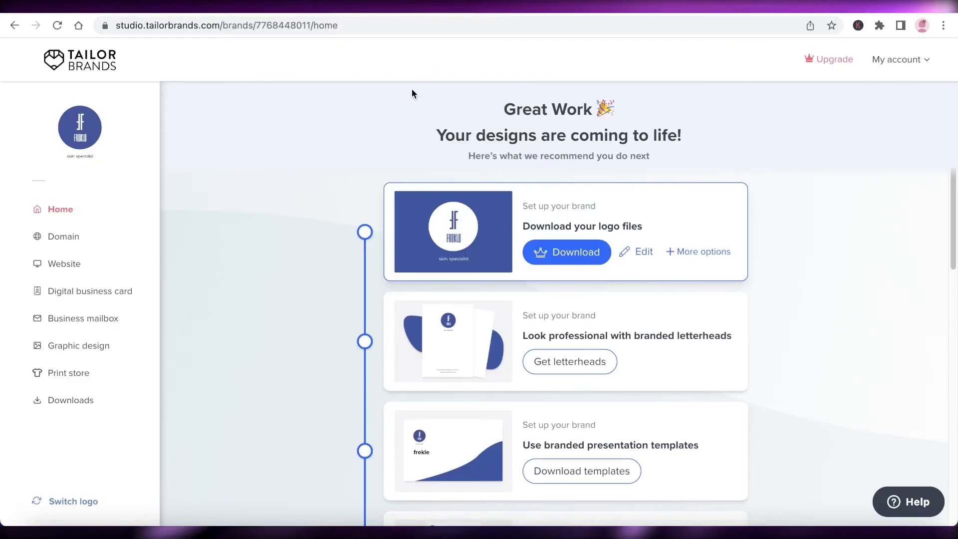
scroll(585, 256, down, 10)
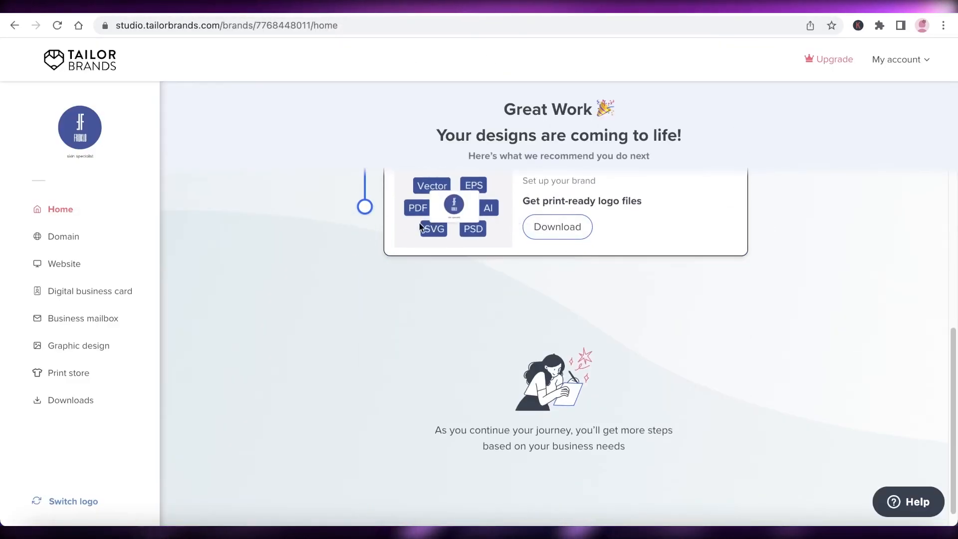
scroll(265, 241, up, 7)
scroll(849, 199, up, 3)
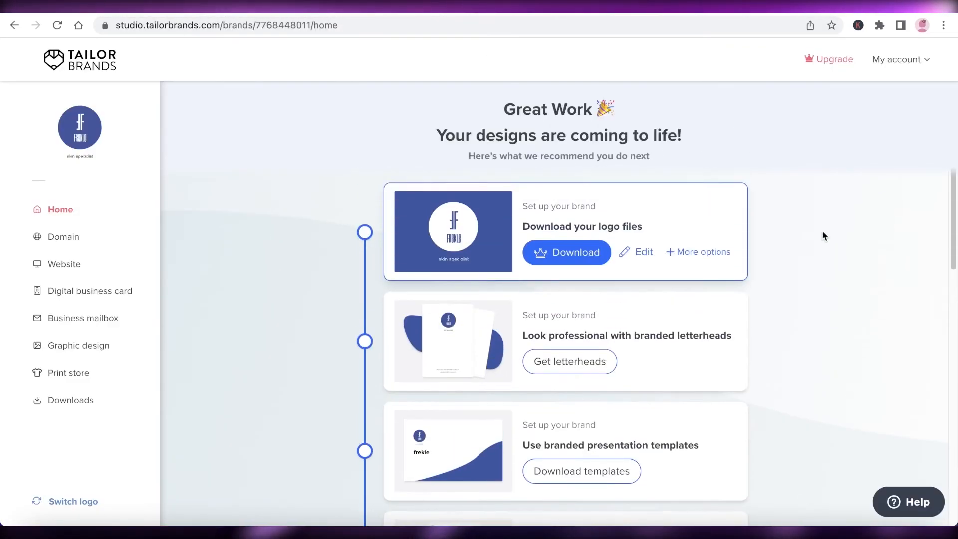
scroll(833, 222, down, 3)
scroll(731, 280, up, 3)
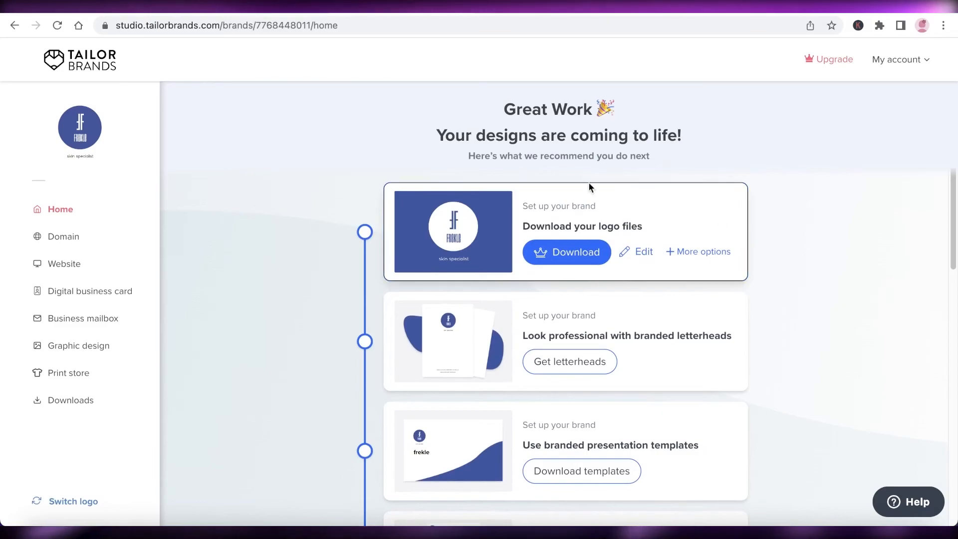
scroll(614, 200, down, 3)
scroll(622, 209, up, 3)
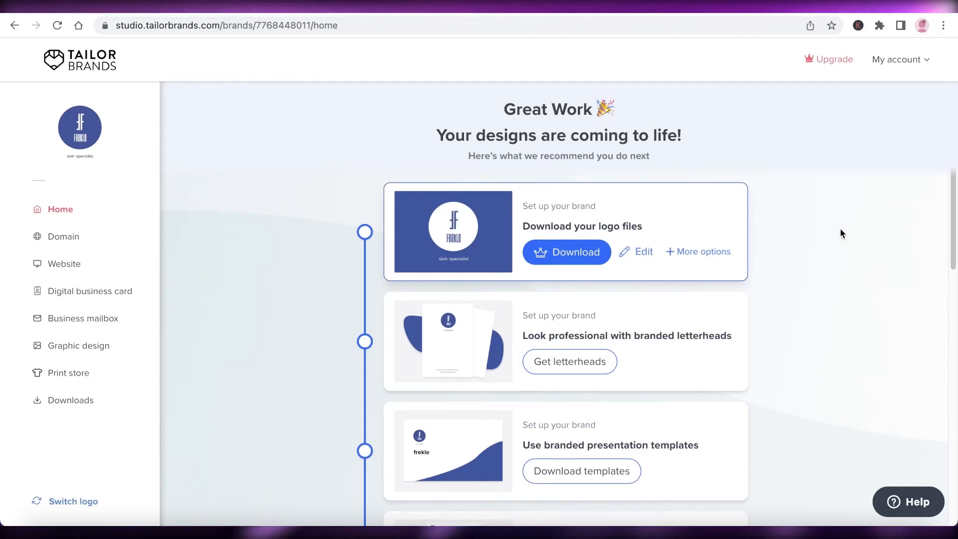
scroll(837, 229, down, 5)
scroll(836, 225, down, 5)
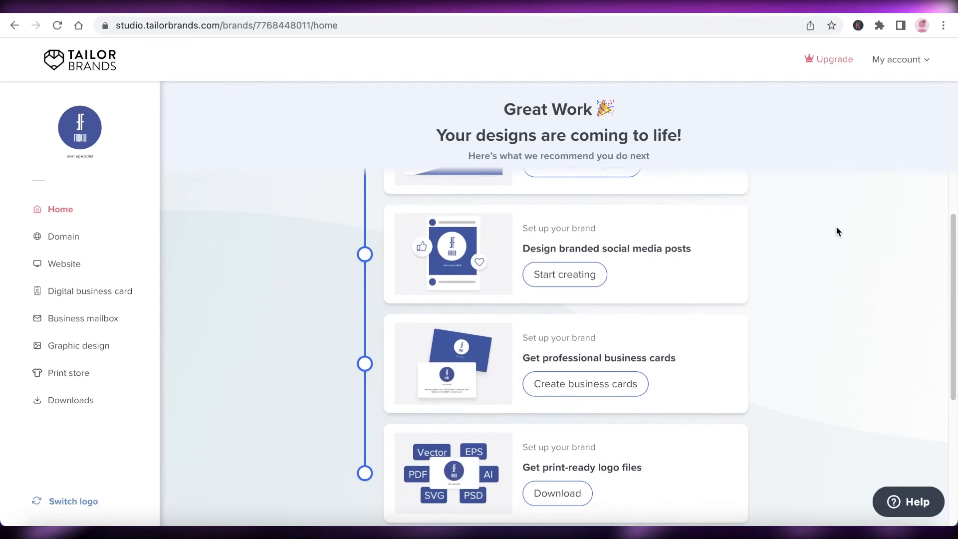
scroll(817, 211, up, 10)
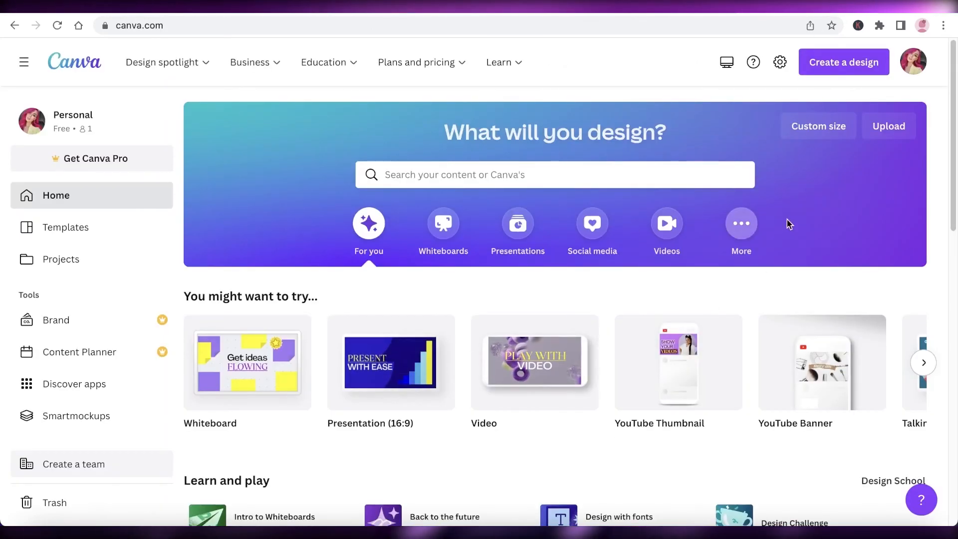
Switch to Canva, search the templates for "logo" and browse the logo designs
click(685, 164)
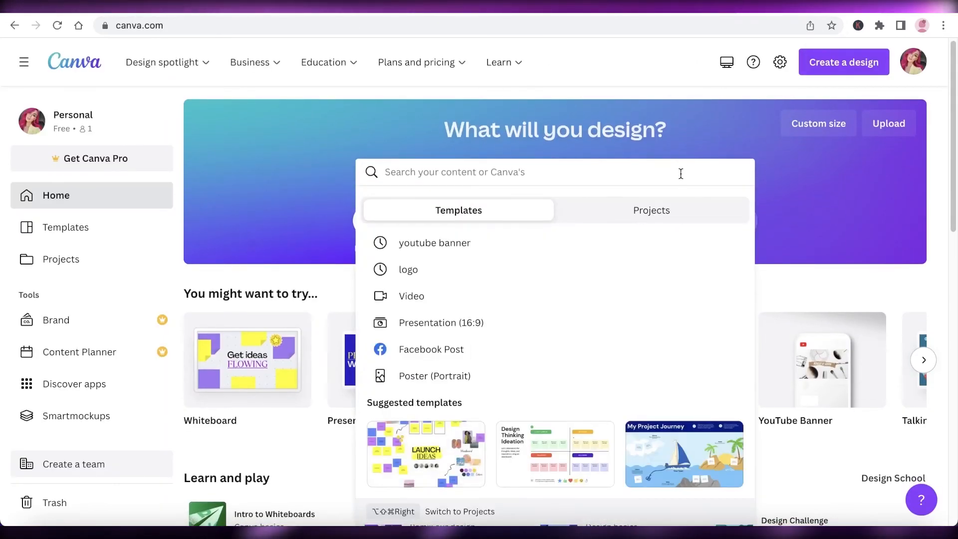
click(435, 275)
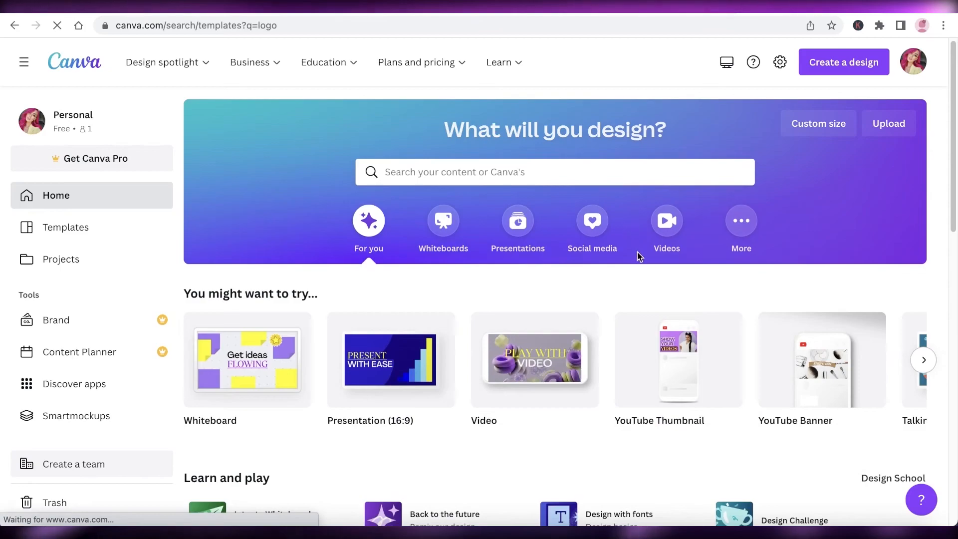
scroll(636, 149, down, 3)
scroll(933, 215, down, 5)
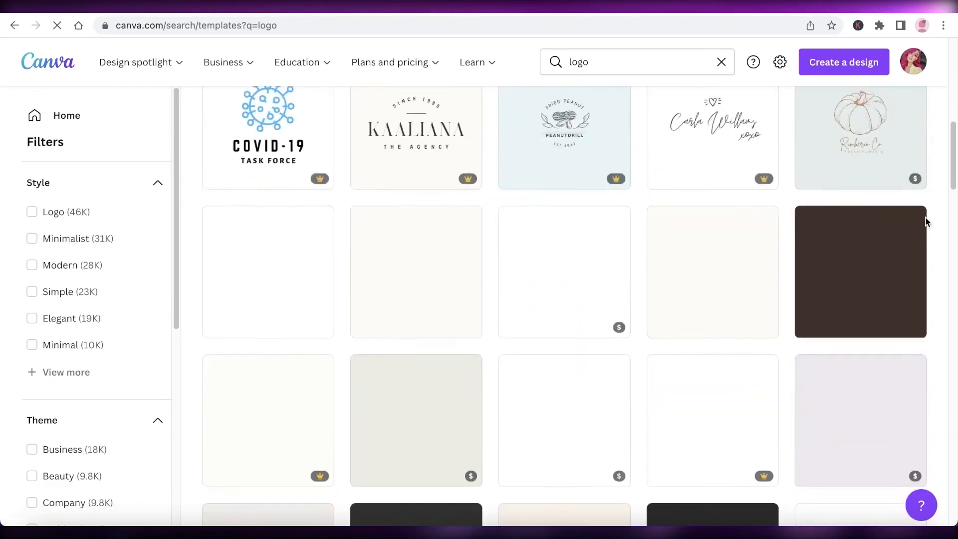
scroll(929, 222, down, 4)
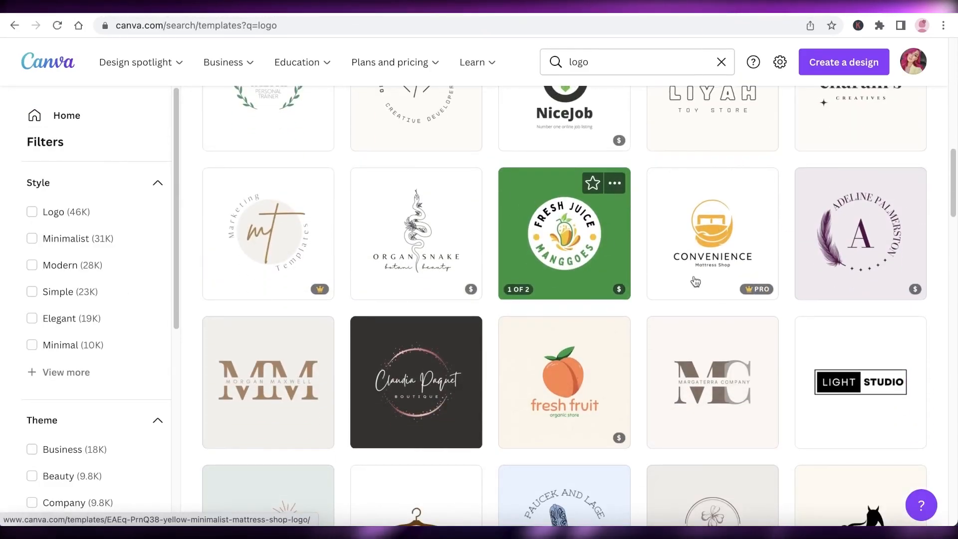
scroll(666, 273, down, 2)
scroll(738, 215, down, 1)
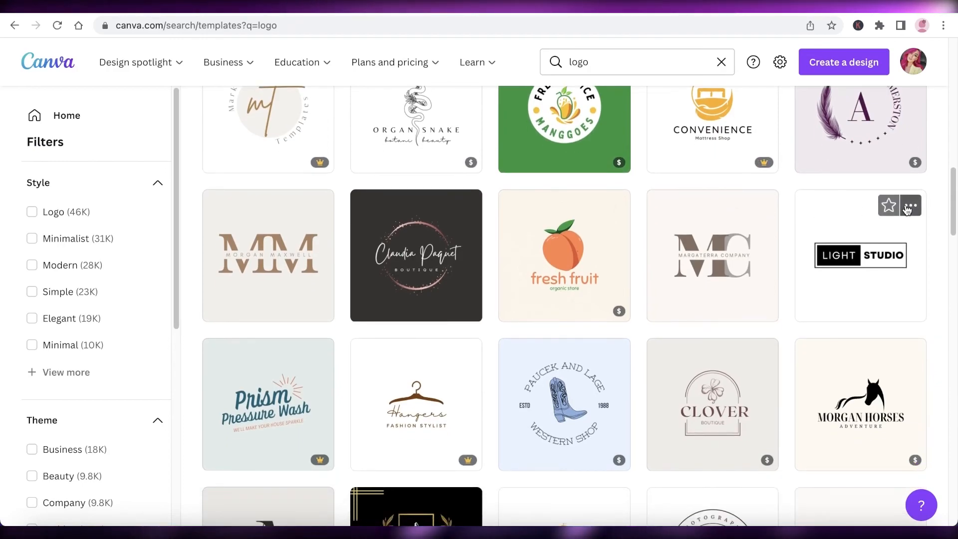
scroll(592, 252, down, 1)
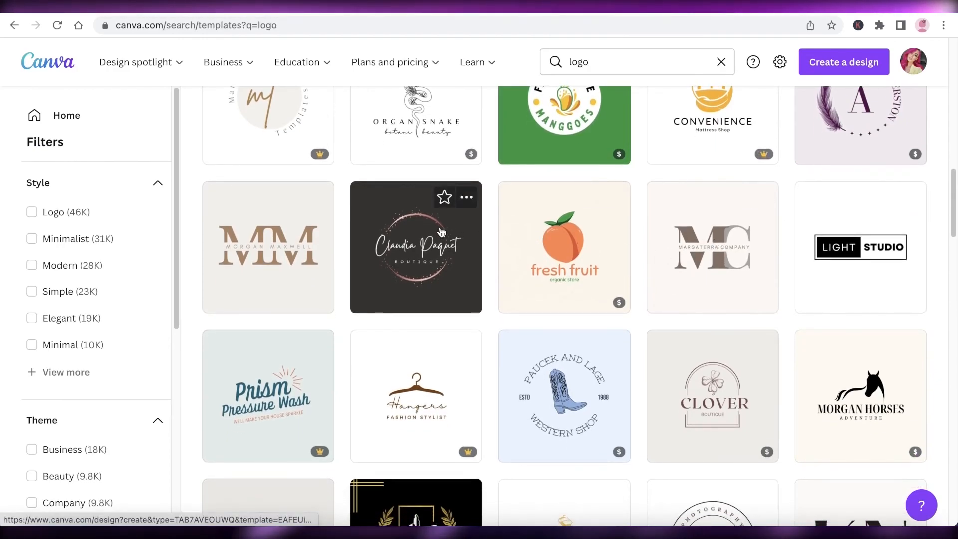
scroll(439, 234, up, 18)
scroll(299, 230, down, 17)
scroll(292, 257, down, 10)
scroll(349, 230, down, 2)
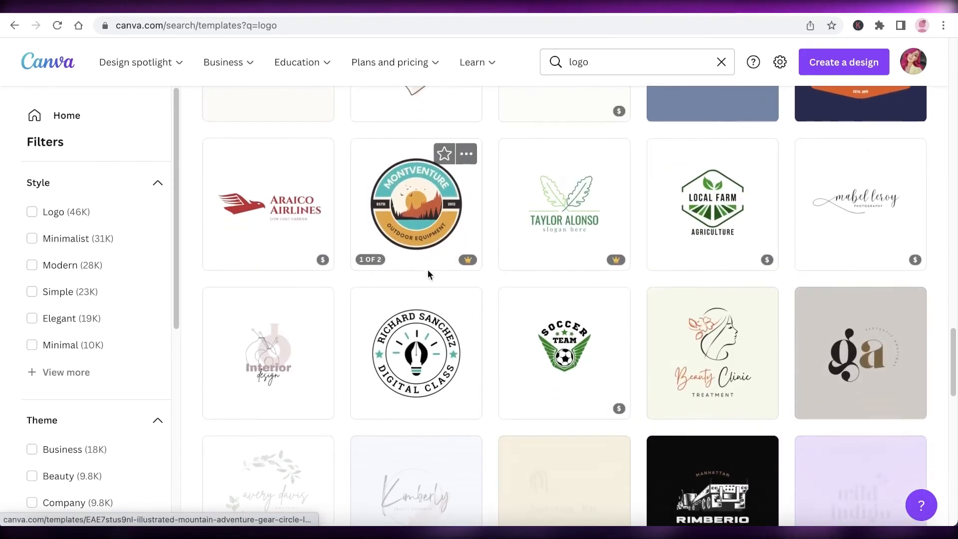
scroll(426, 269, up, 5)
scroll(439, 252, down, 3)
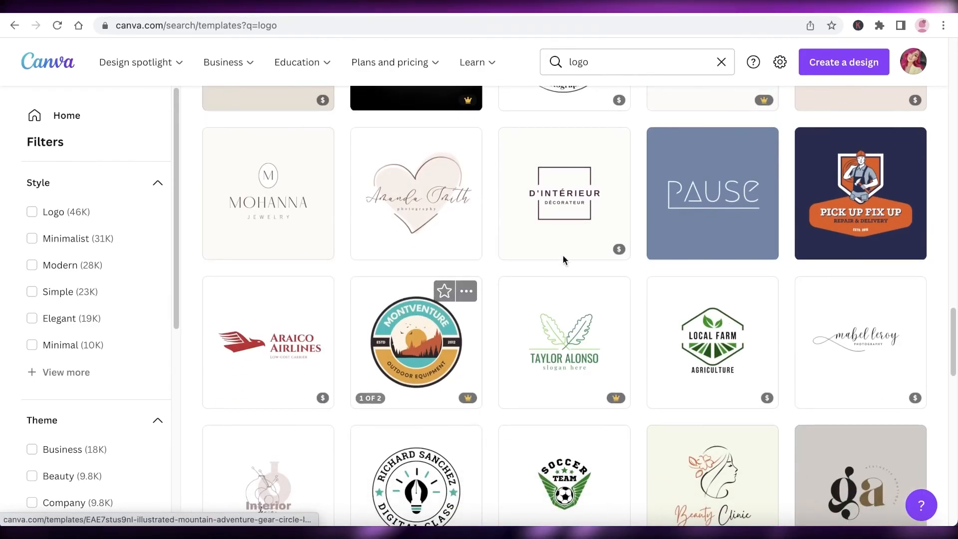
scroll(544, 259, down, 2)
Switch back to Tailor Brands and go from the brand's home page to the studio's main brands page
click(364, 11)
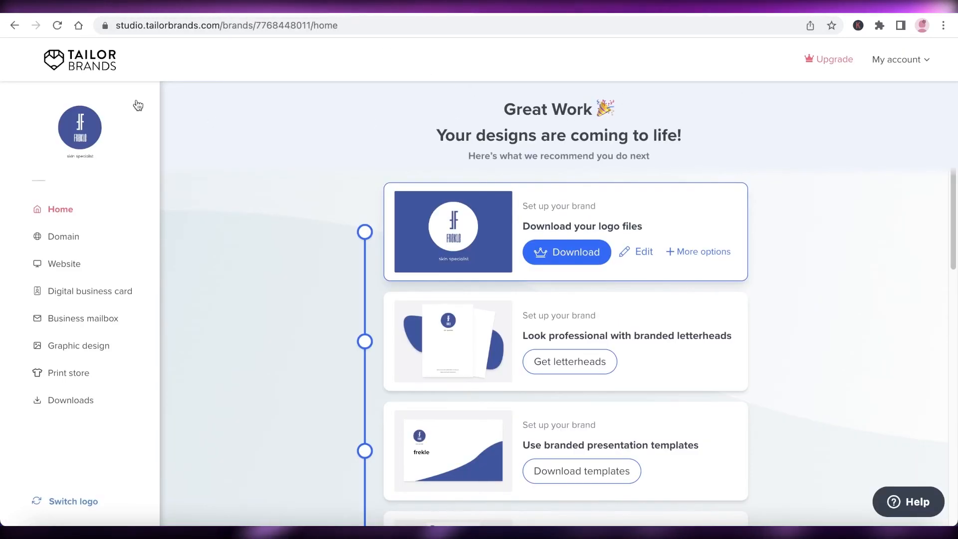
click(72, 76)
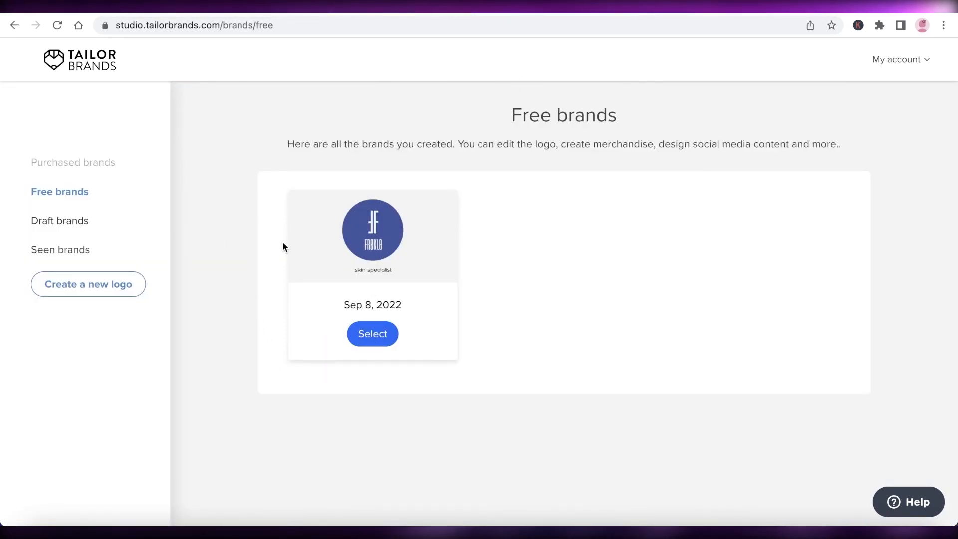
click(70, 74)
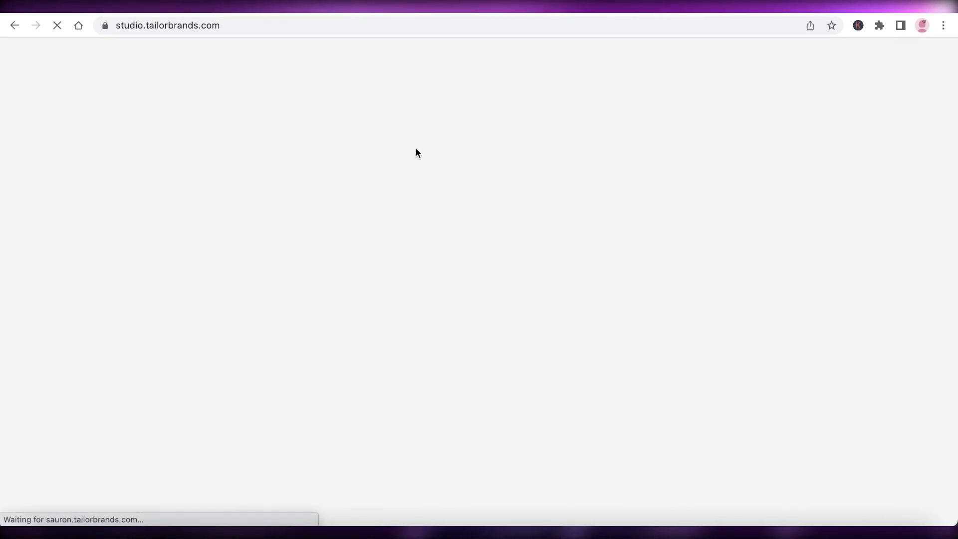